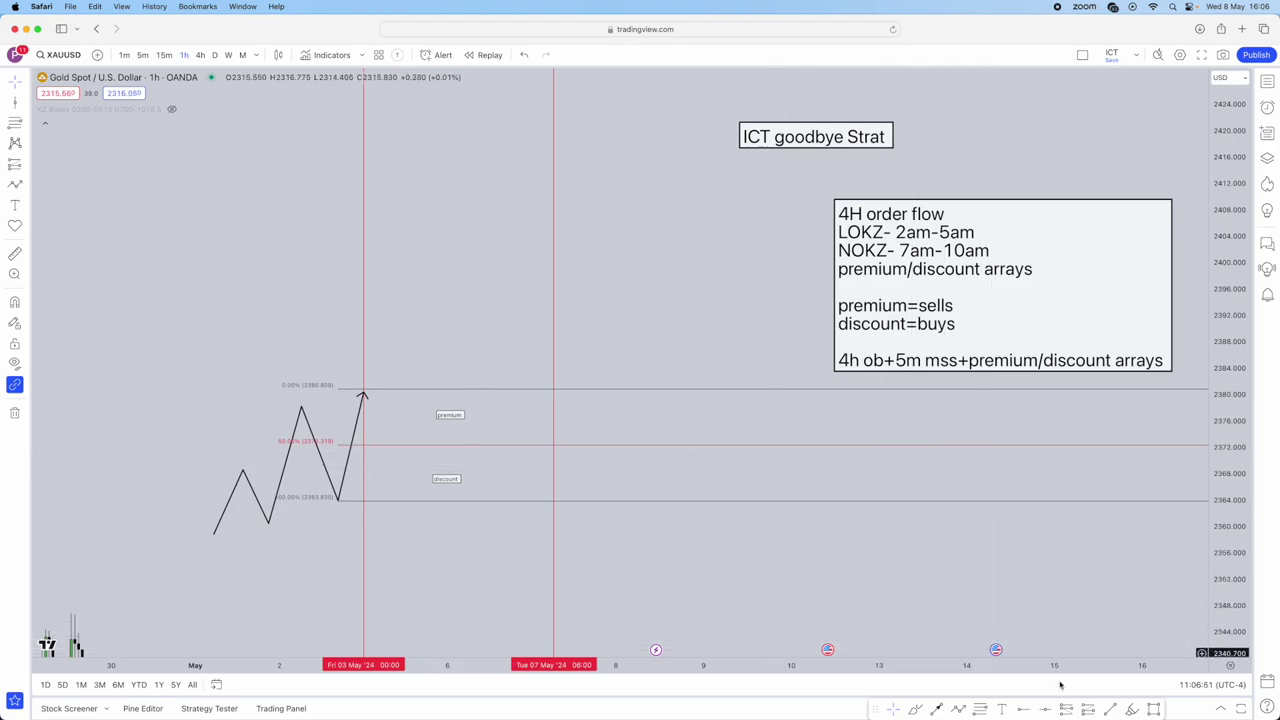
# Step: Draw a rectangle over the discount area from about 2367.5 down to 2364, starting at the last swing low
pyautogui.click(1153, 709)
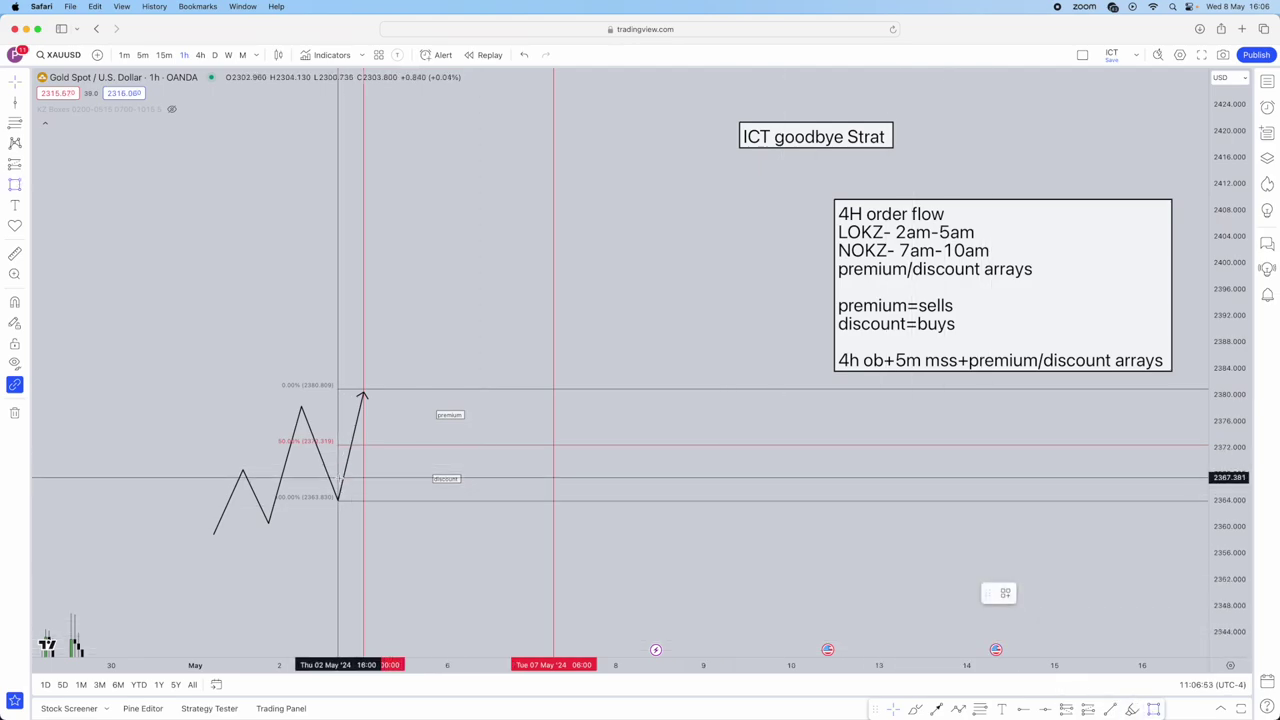
pyautogui.moveTo(338, 479)
pyautogui.mouseDown()
pyautogui.moveTo(577, 514)
pyautogui.moveTo(627, 500)
pyautogui.mouseUp()
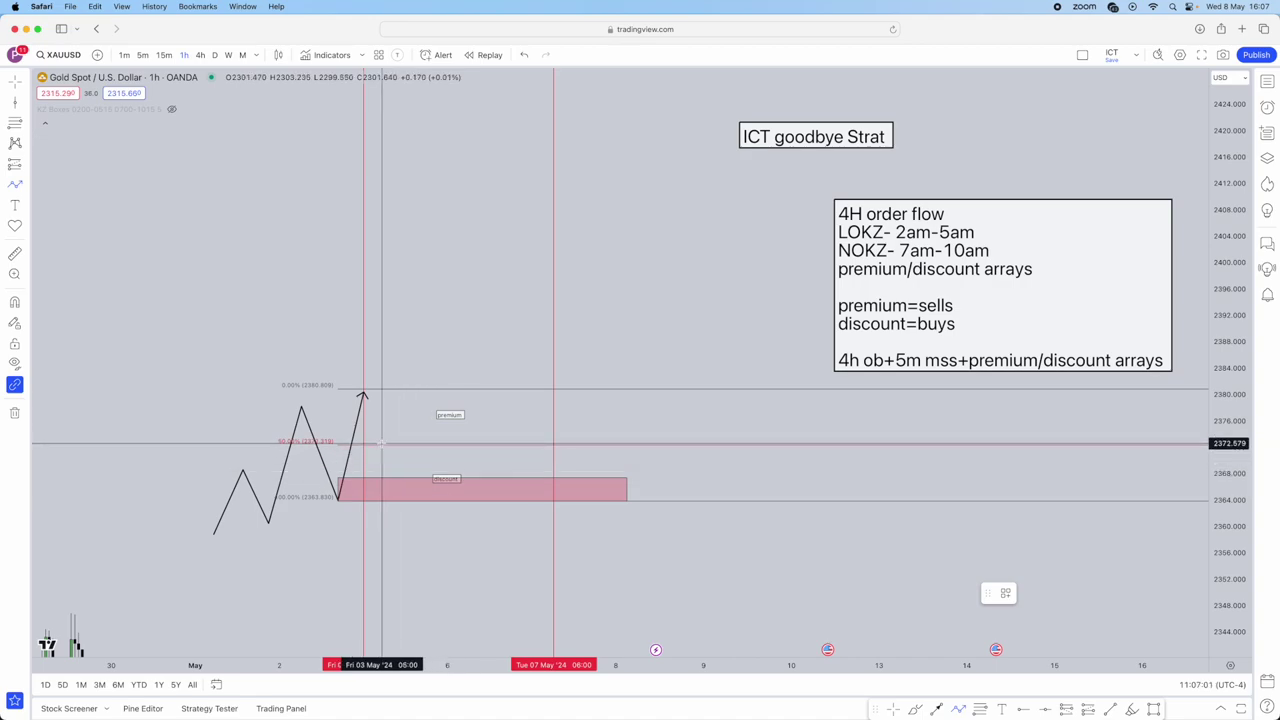
# Step: Draw a path from the swing high down into the rectangle, forming two small lows and ending upward at about 2371
pyautogui.click(363, 394)
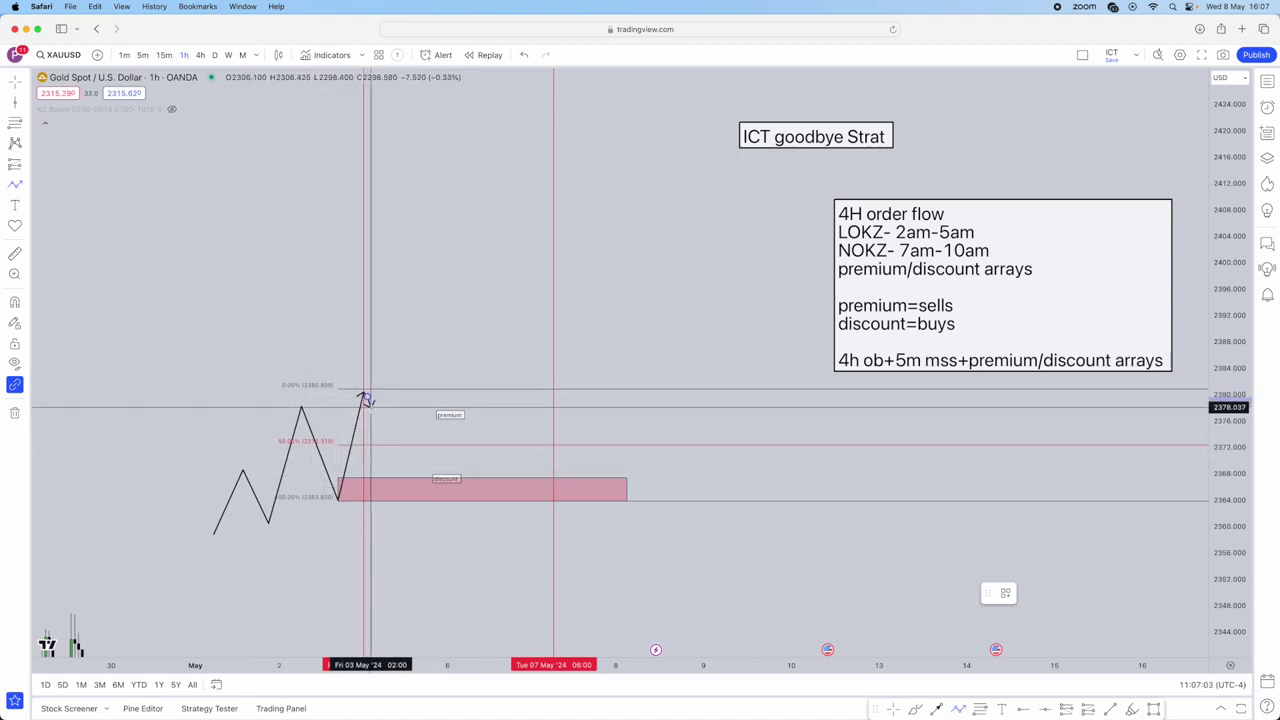
pyautogui.click(381, 430)
pyautogui.click(388, 410)
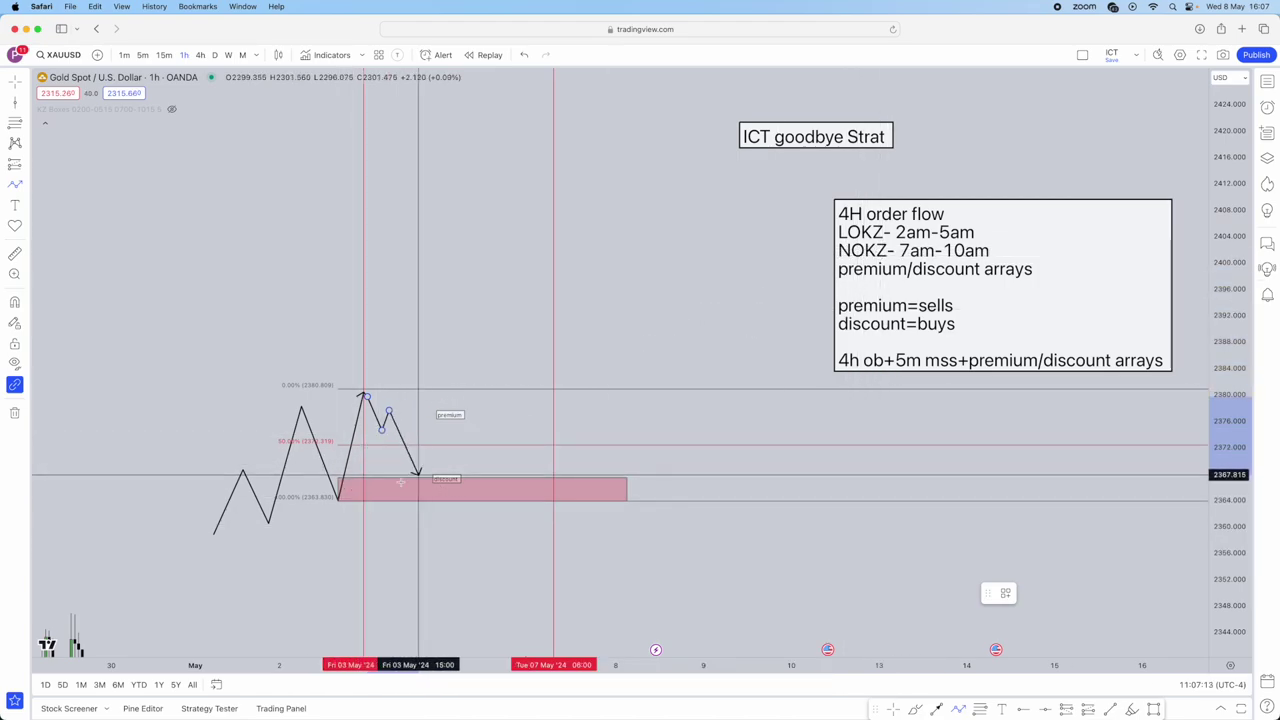
pyautogui.click(403, 440)
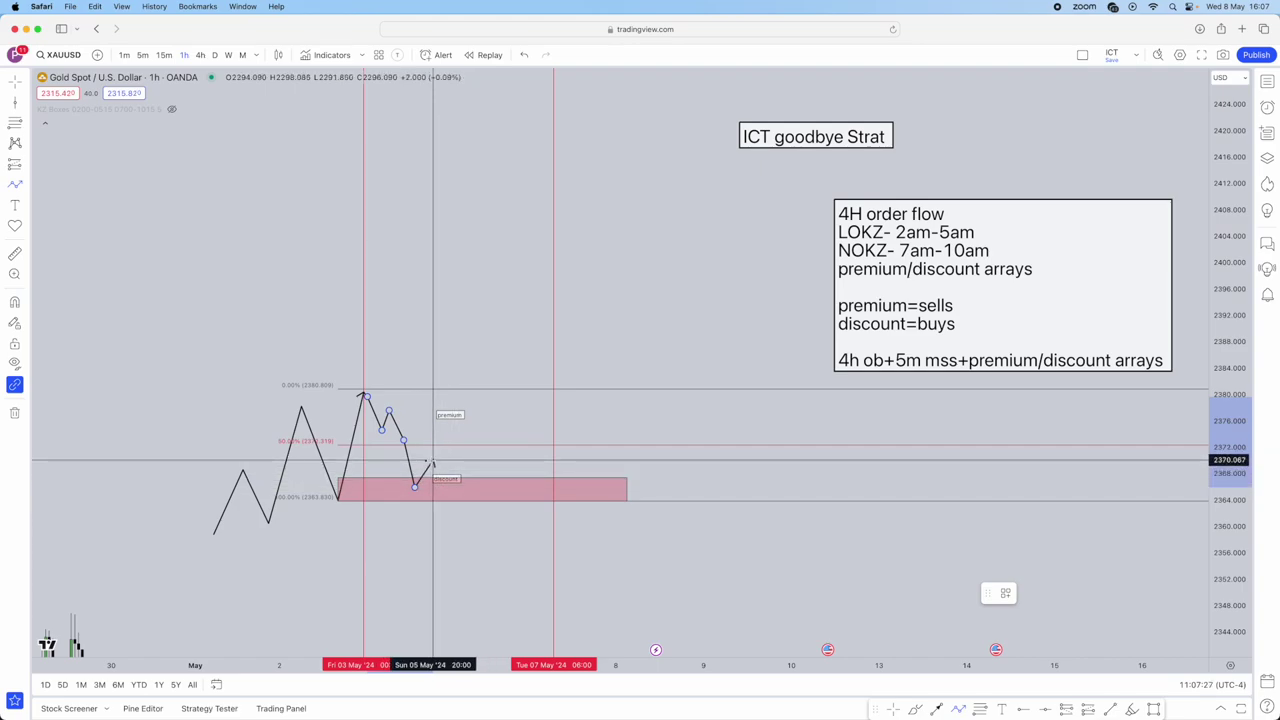
pyautogui.click(418, 467)
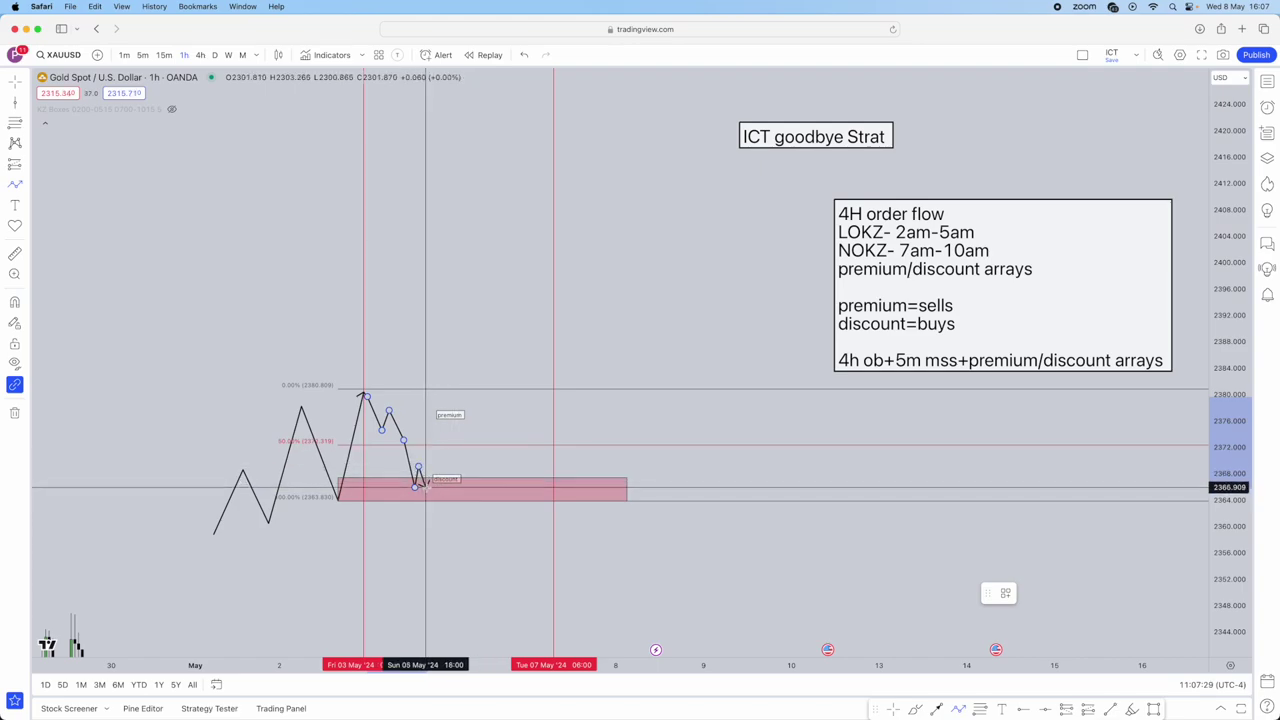
pyautogui.click(425, 487)
pyautogui.doubleClick(433, 453)
pyautogui.moveTo(415, 487); pyautogui.dragTo(415, 491)
pyautogui.click(480, 515)
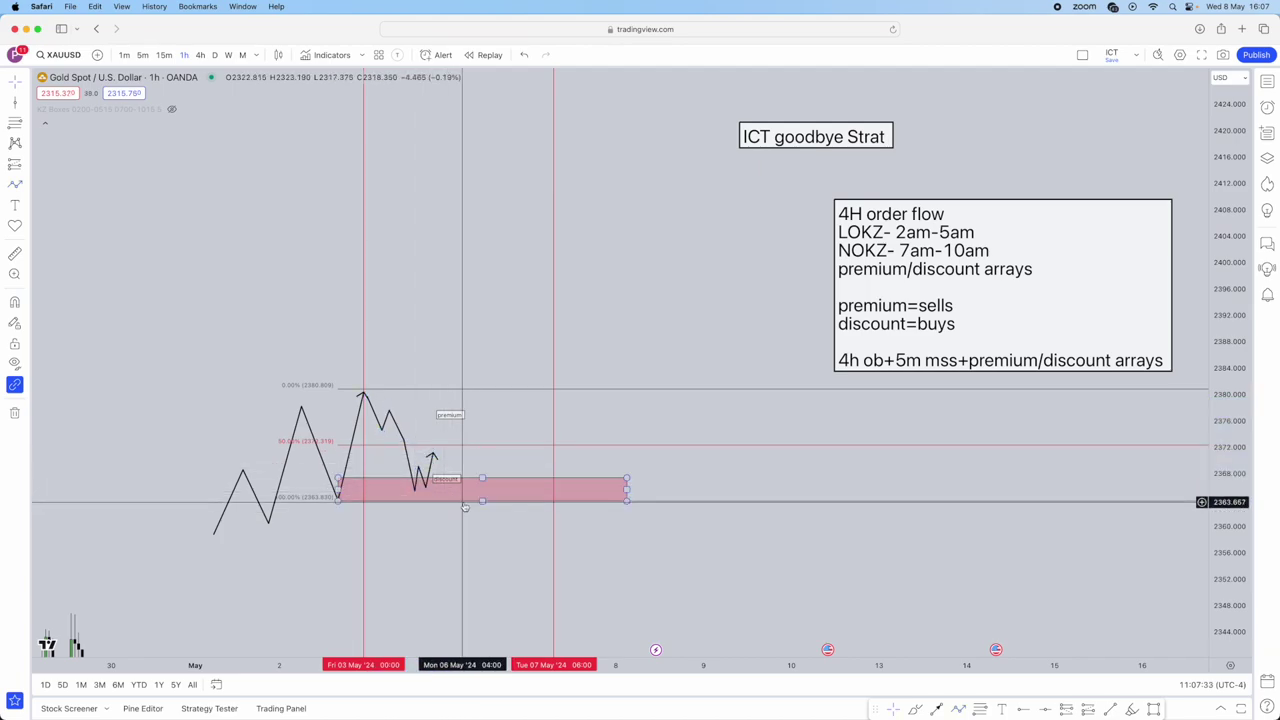
pyautogui.click(428, 488)
pyautogui.click(506, 547)
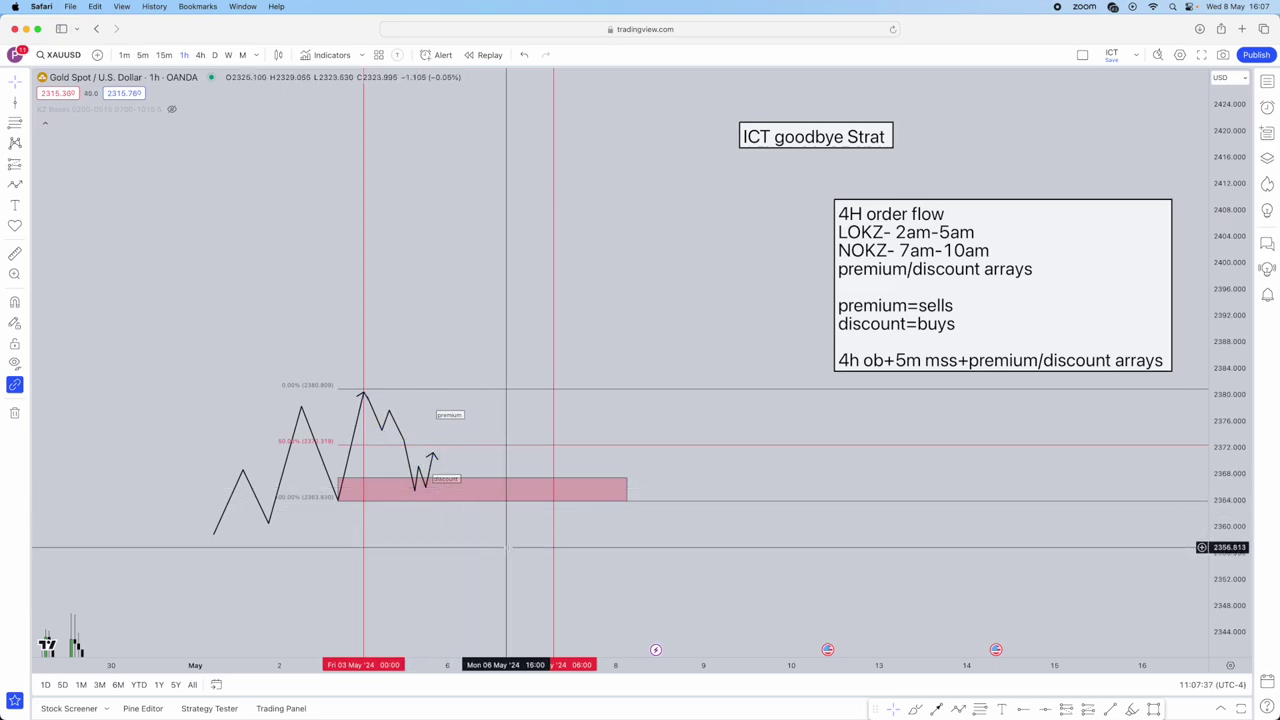
pyautogui.click(1155, 709)
pyautogui.moveTo(404, 215); pyautogui.dragTo(421, 290)
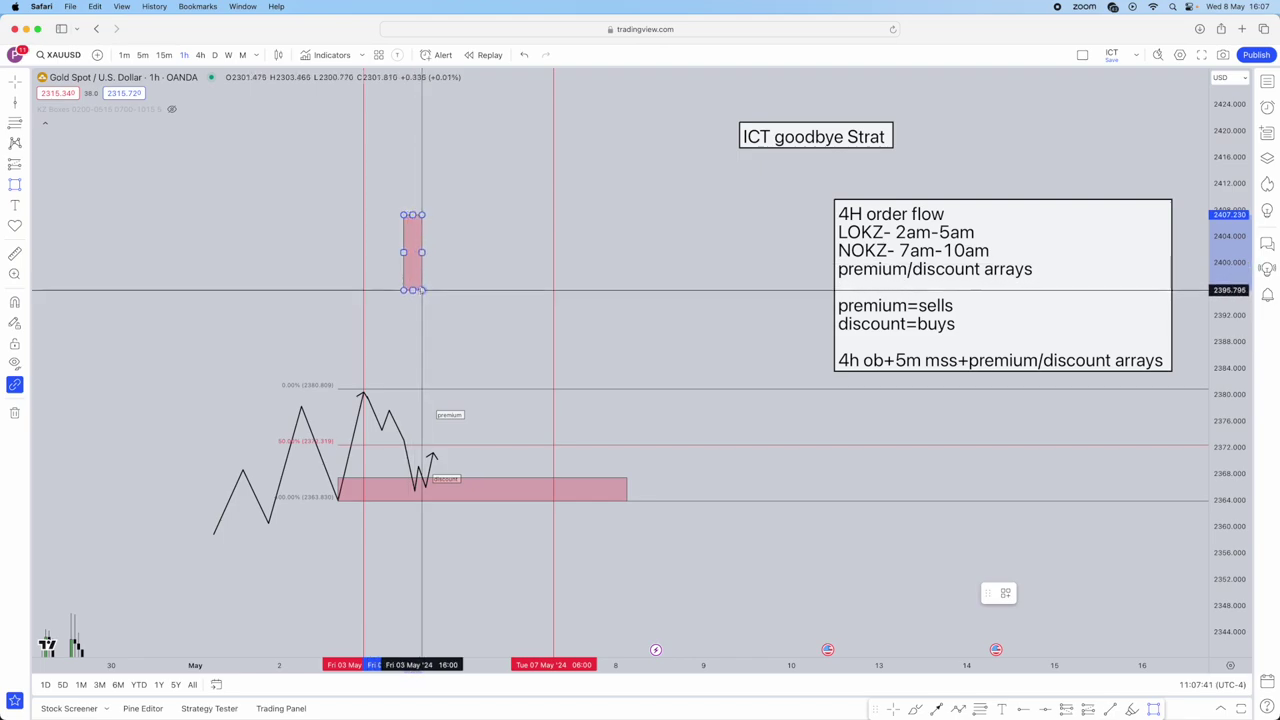
pyautogui.click(421, 298)
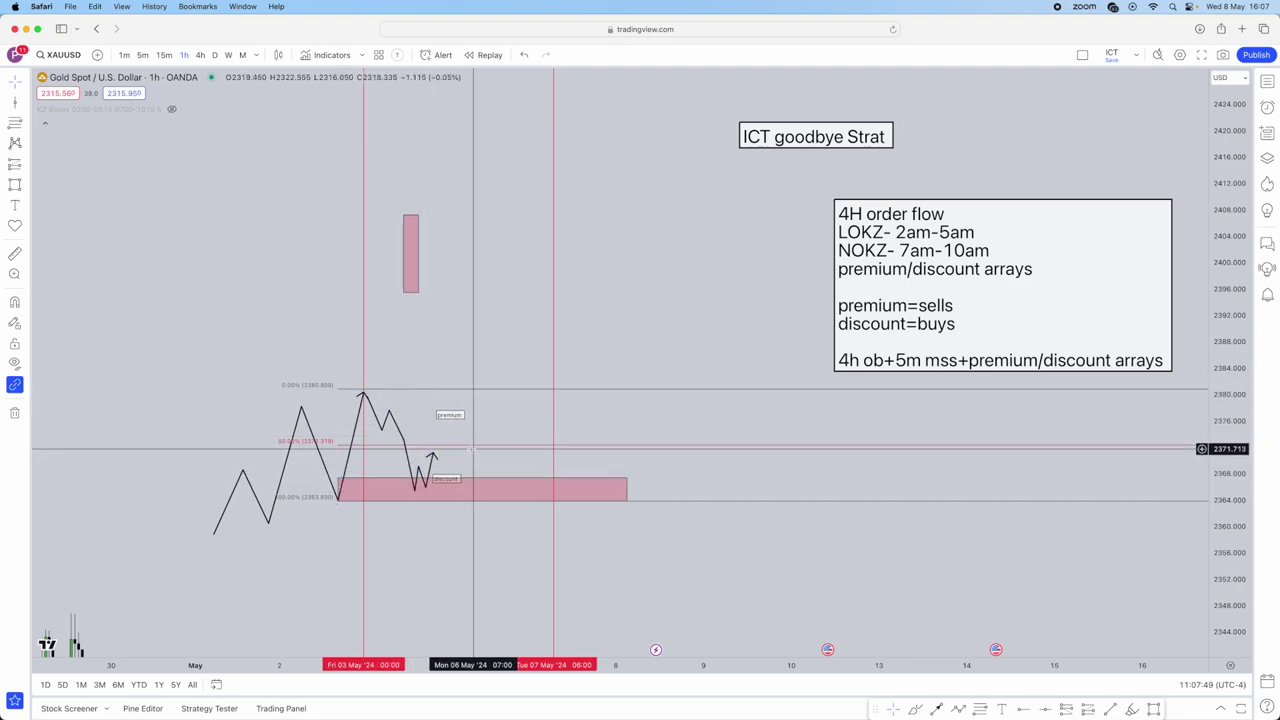
pyautogui.press('BackSpace')
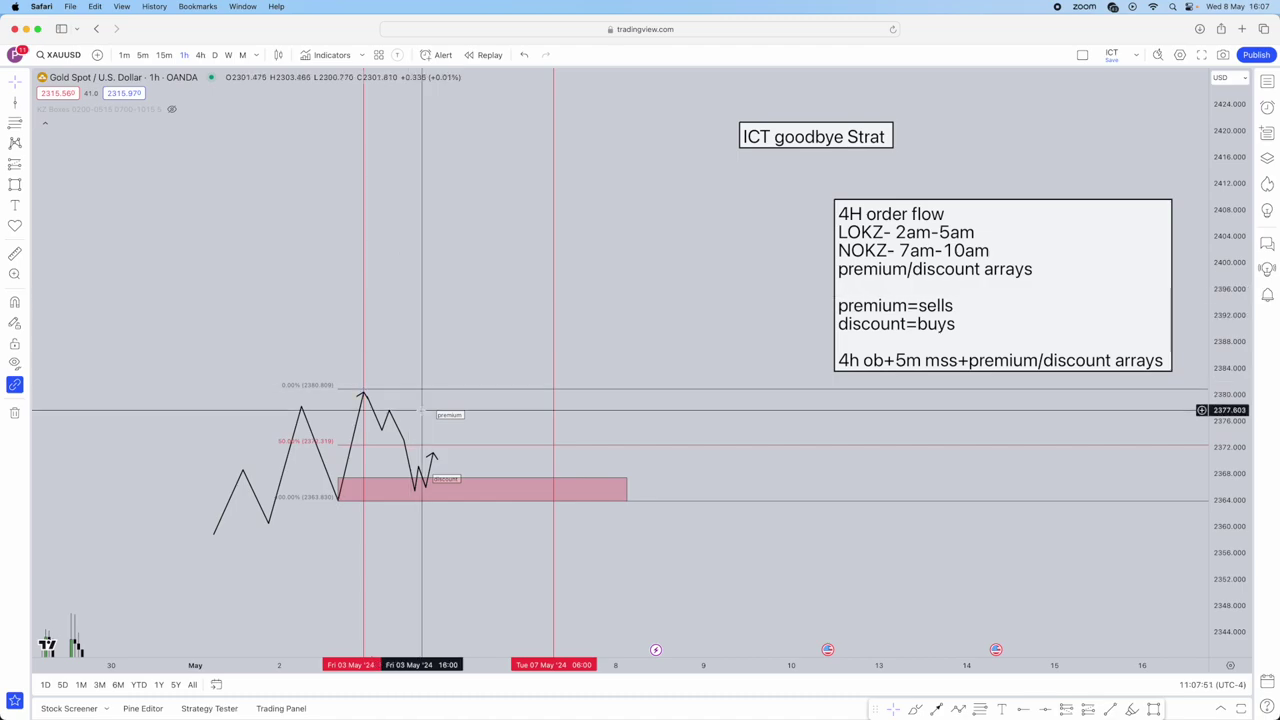
# Step: Move the discount label clear of the path and draw a retracement from the second low at about 2366 to the path's end at about 2371.5
pyautogui.moveTo(452, 478); pyautogui.dragTo(507, 476)
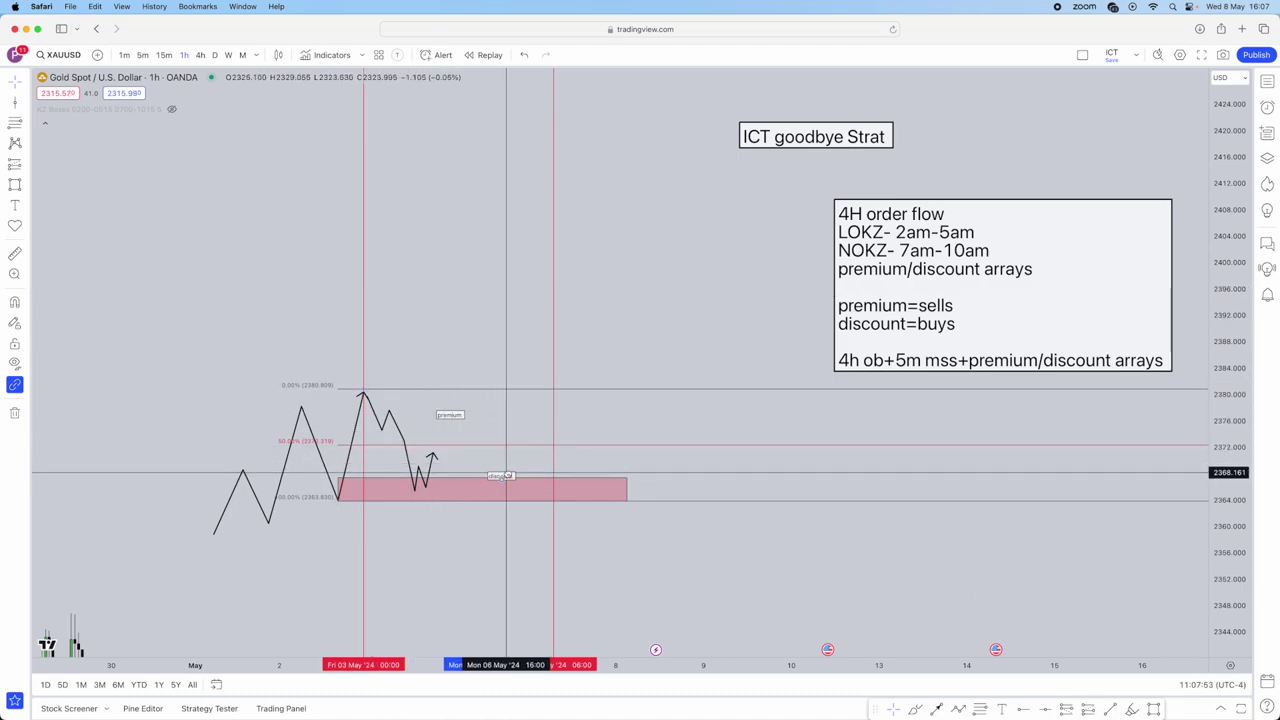
pyautogui.click(236, 357)
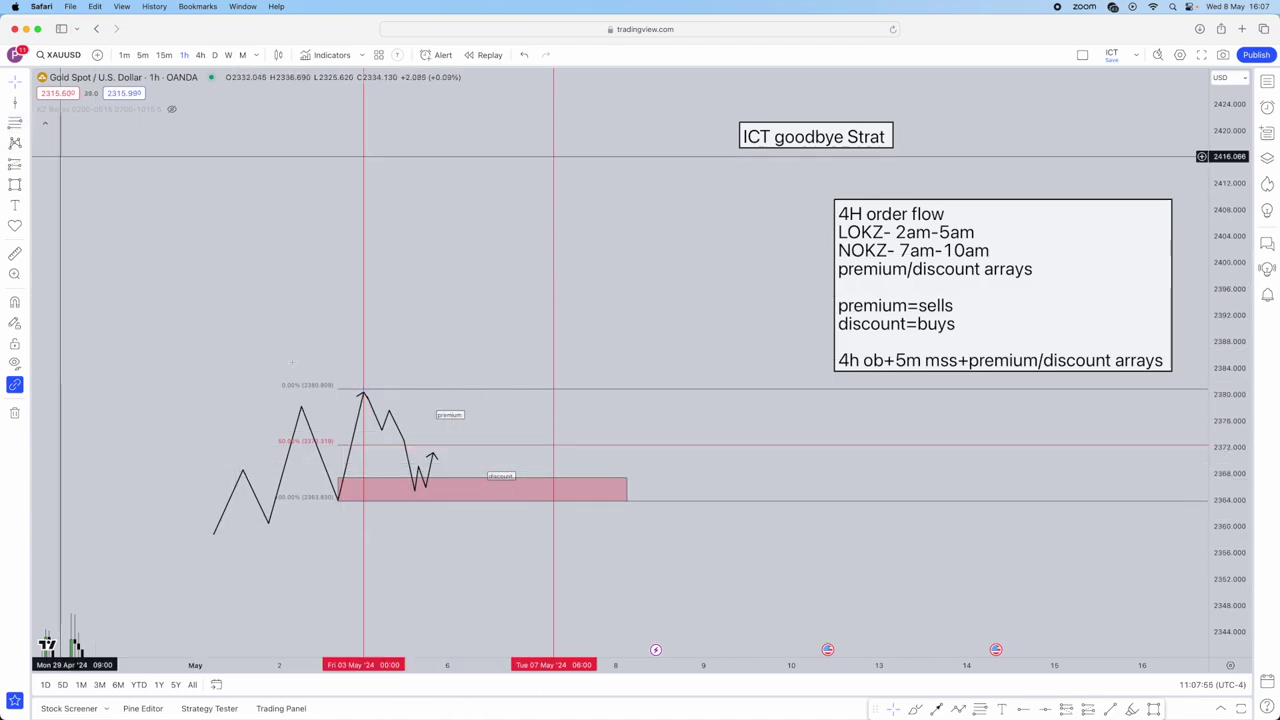
pyautogui.click(426, 485)
pyautogui.click(438, 465)
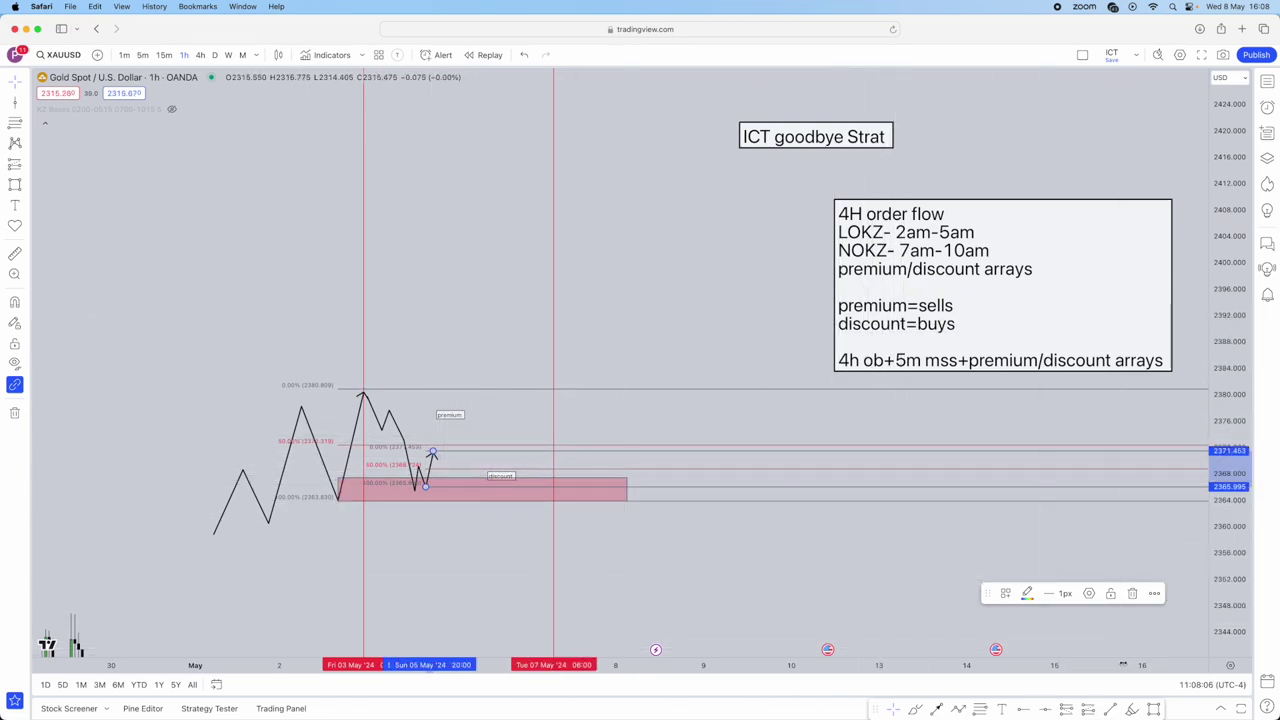
# Step: Continue the price illustration with a path dipping from the small high into its discount half and rallying to about 2387
pyautogui.click(958, 709)
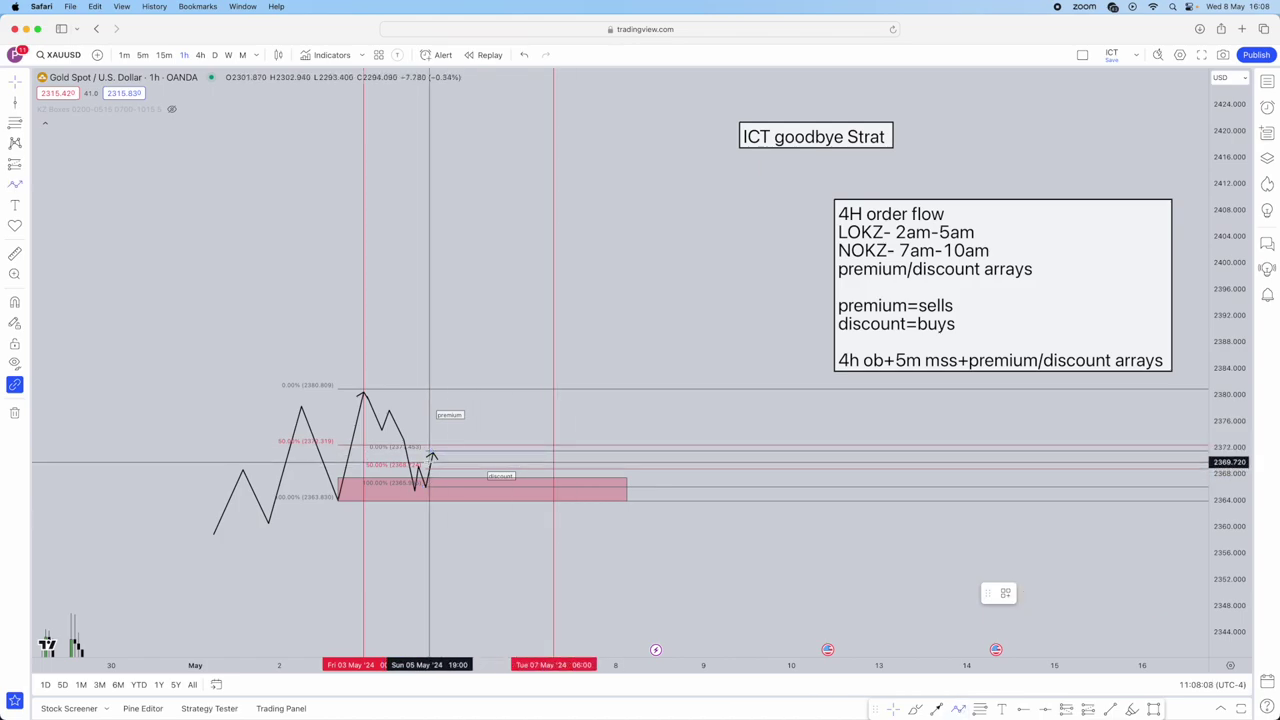
pyautogui.click(432, 459)
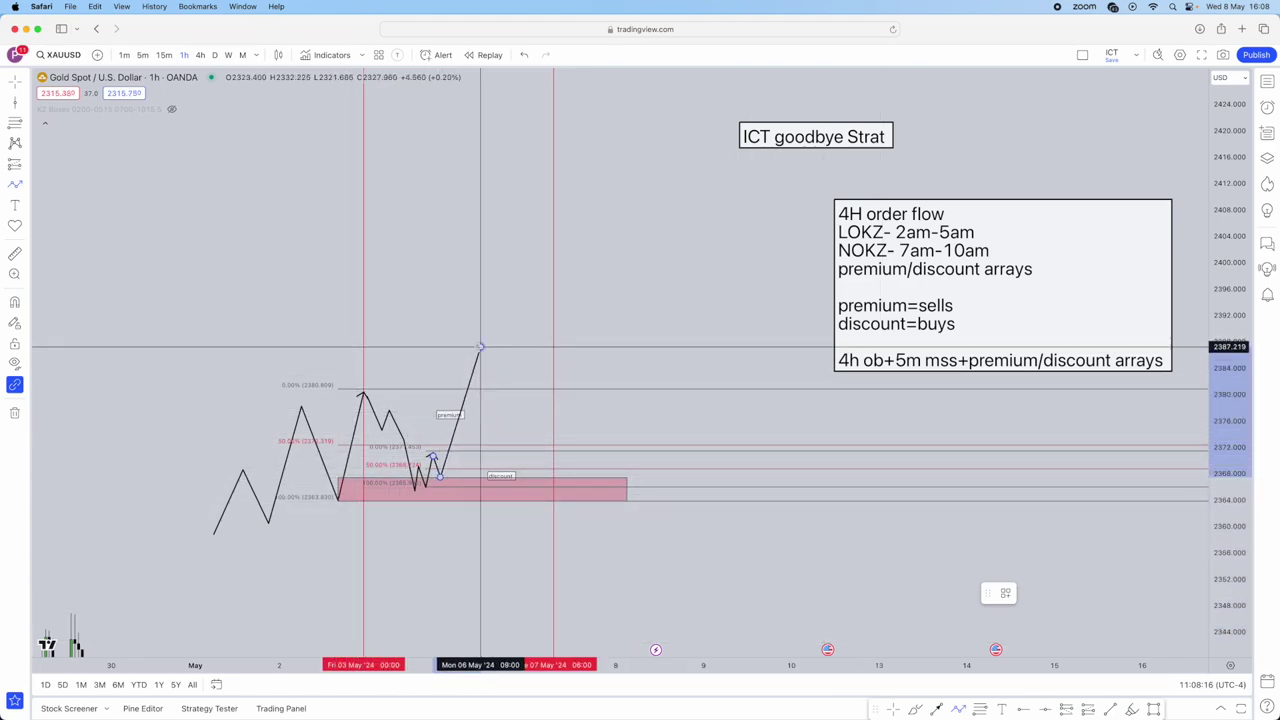
pyautogui.click(480, 349)
# Step: Draw a small rectangle at the dip from about 2368.6 to 2367.3 and fill it teal
pyautogui.click(1152, 706)
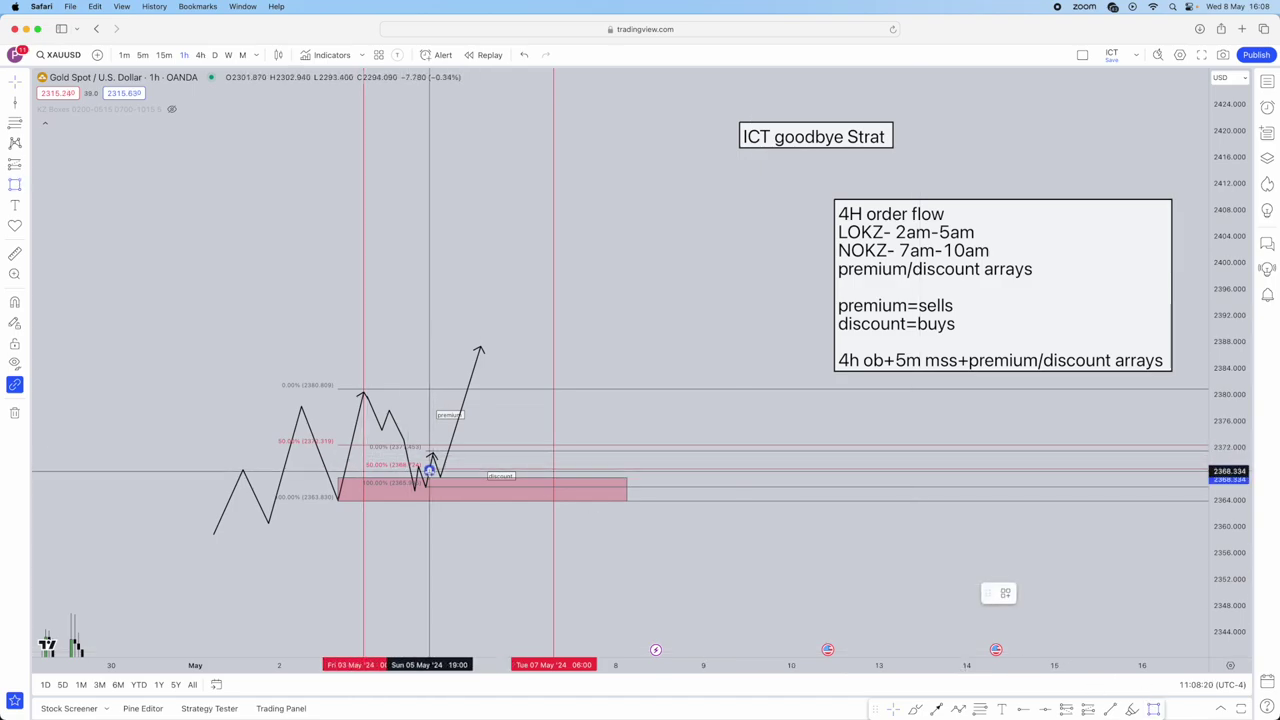
pyautogui.moveTo(430, 468); pyautogui.dragTo(473, 477)
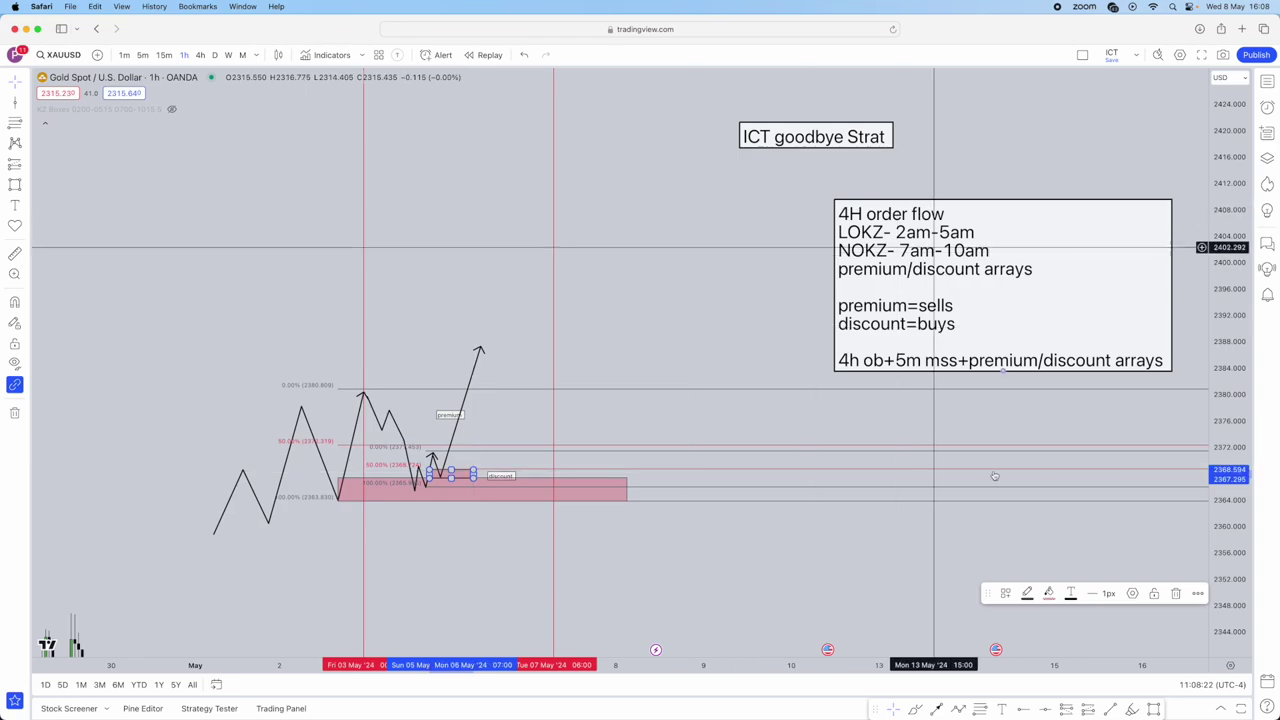
pyautogui.click(1050, 594)
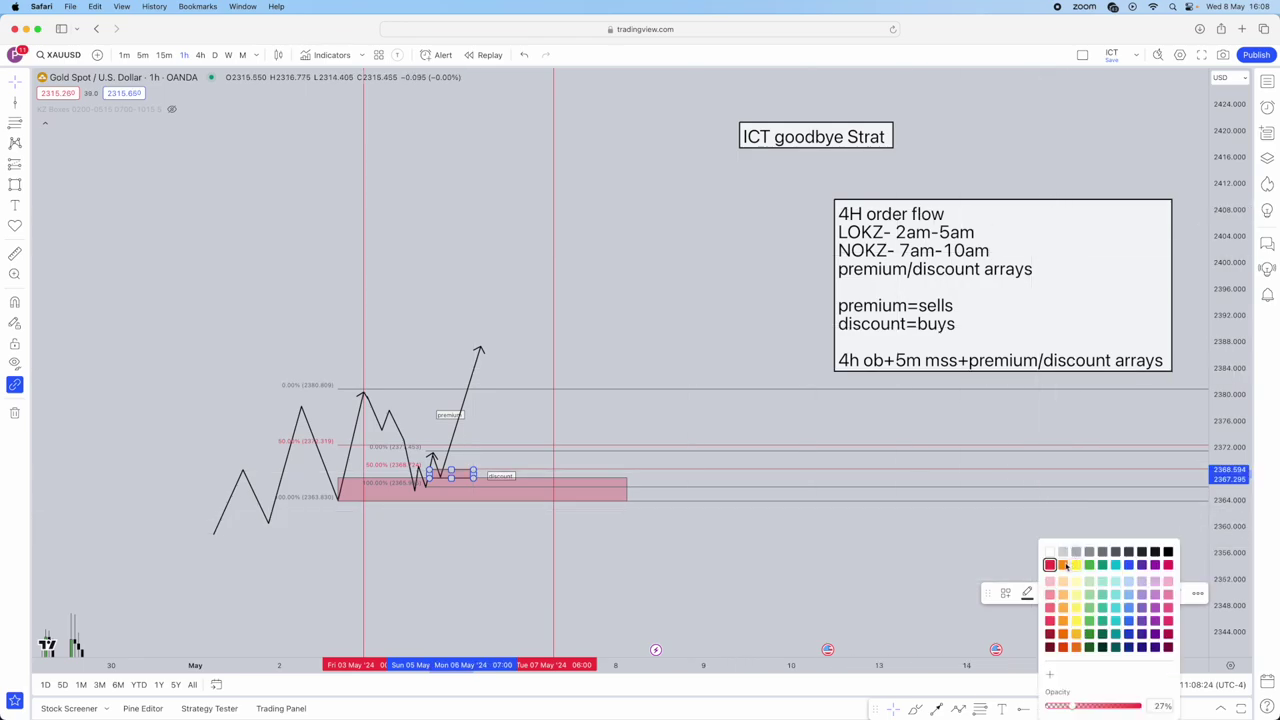
pyautogui.click(1115, 566)
pyautogui.click(571, 293)
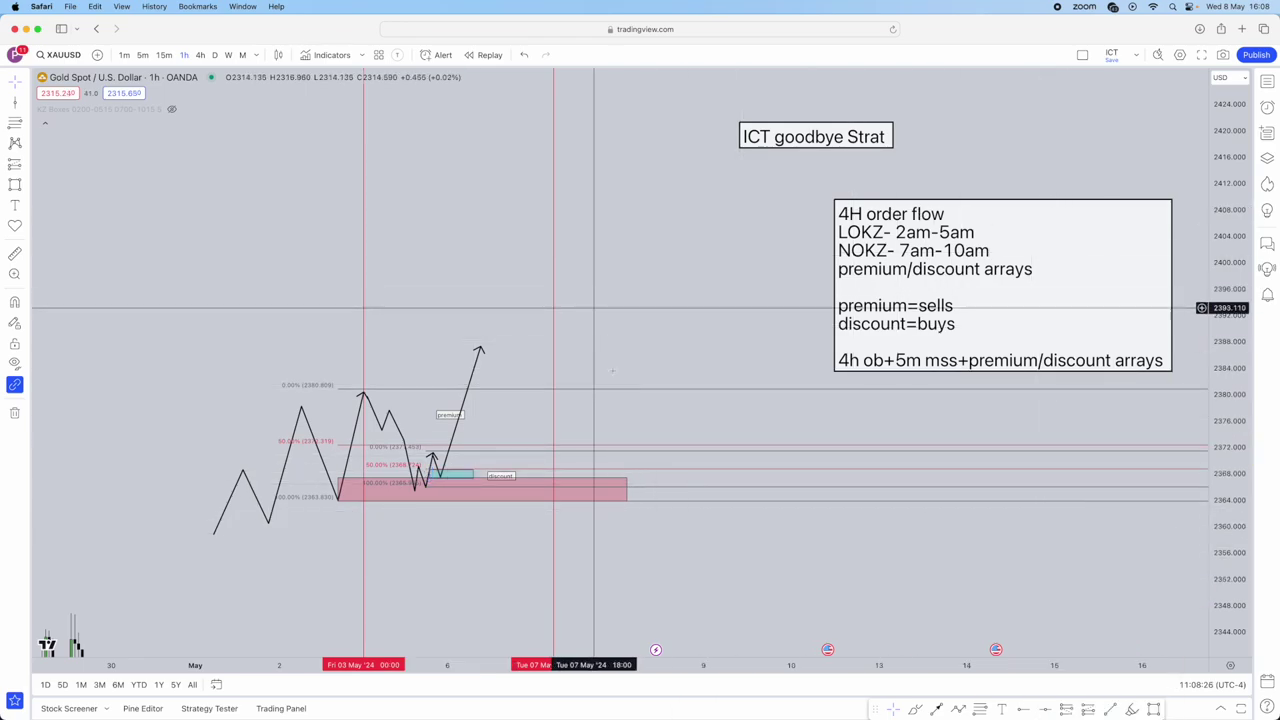
pyautogui.moveTo(889, 577); pyautogui.dragTo(911, 567)
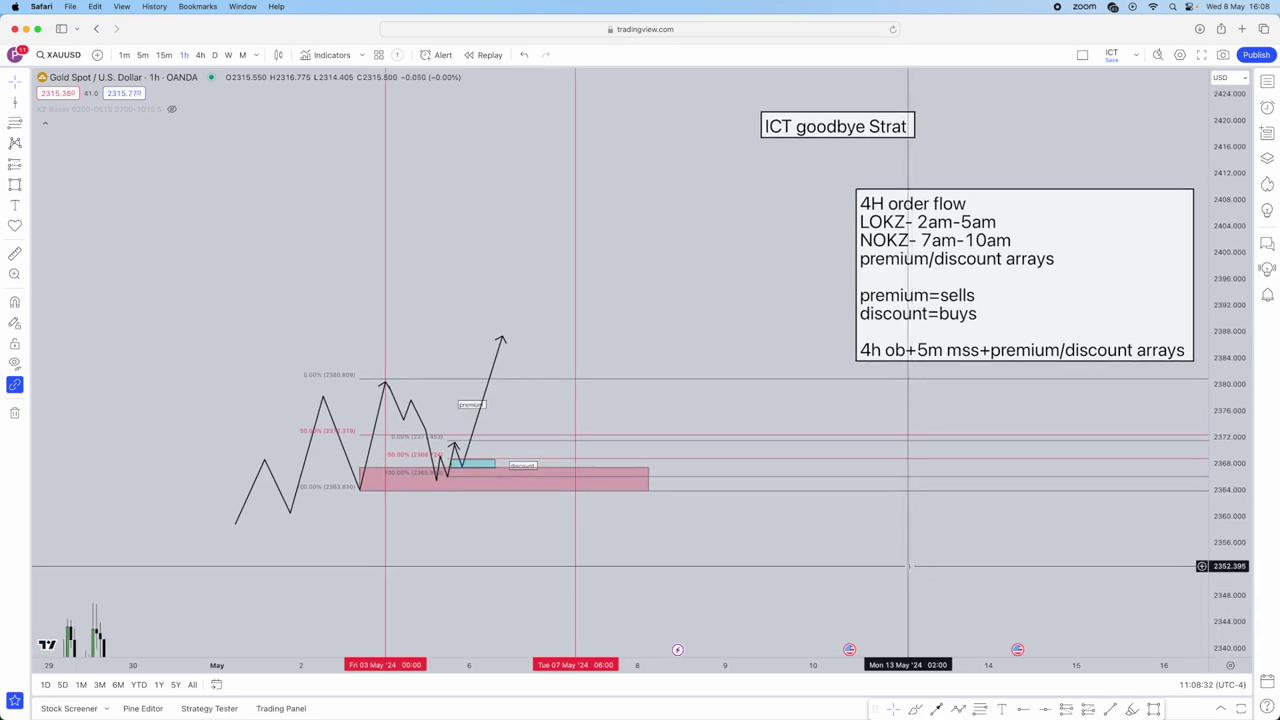
pyautogui.moveTo(804, 351); pyautogui.dragTo(784, 354)
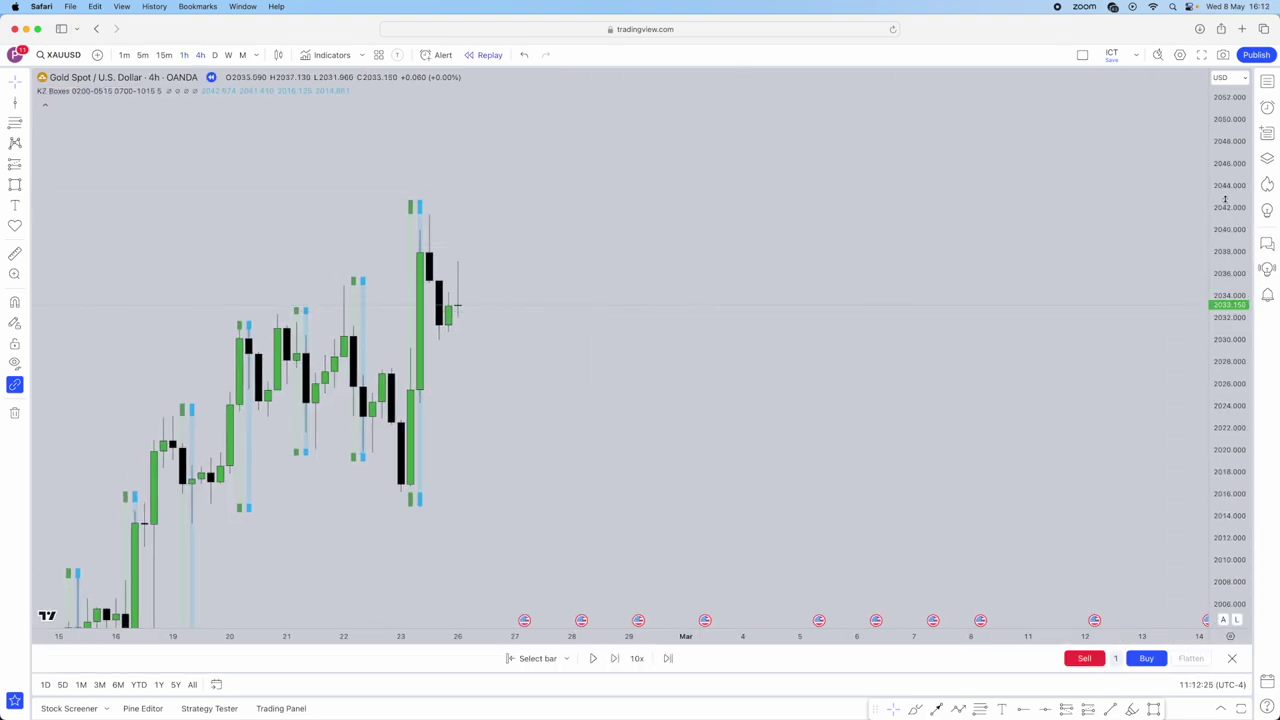
# Step: Bring in the Telegram window, review the ZMN Trades channel's posts back to 1 May, and move the window away
pyautogui.moveTo(0, 50); pyautogui.dragTo(812, 79)
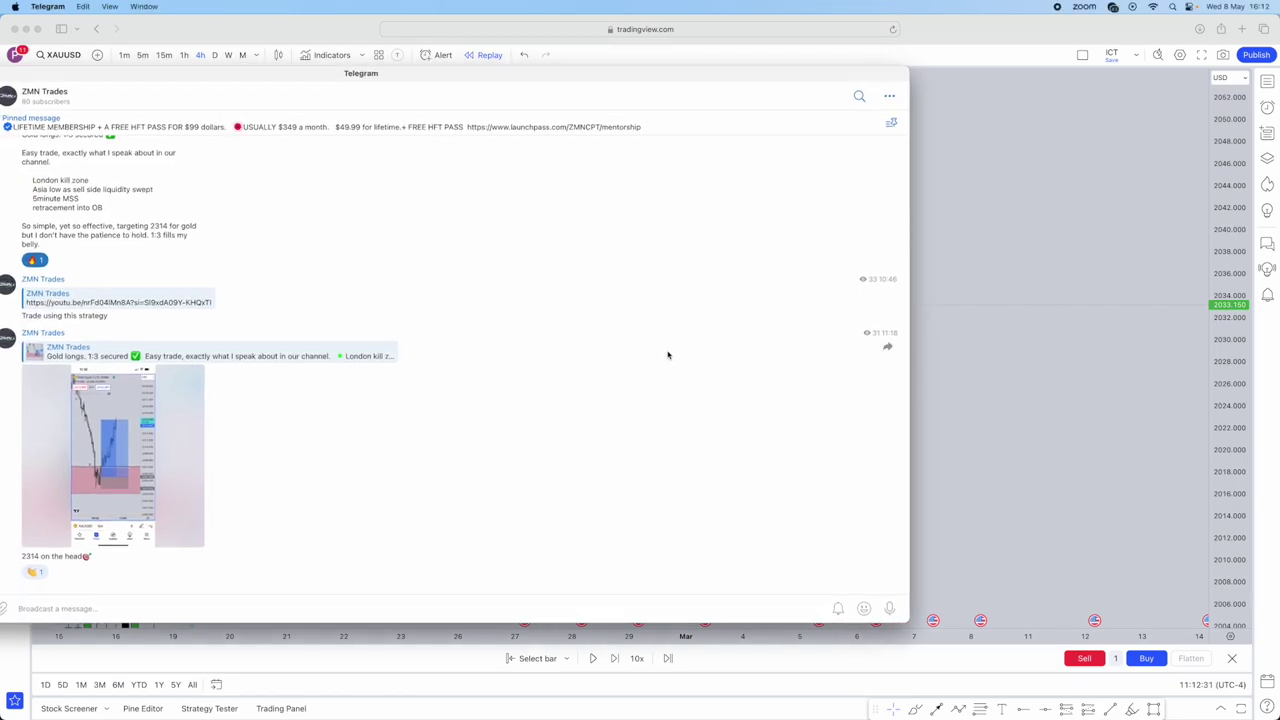
pyautogui.scroll(5, 118, 421)
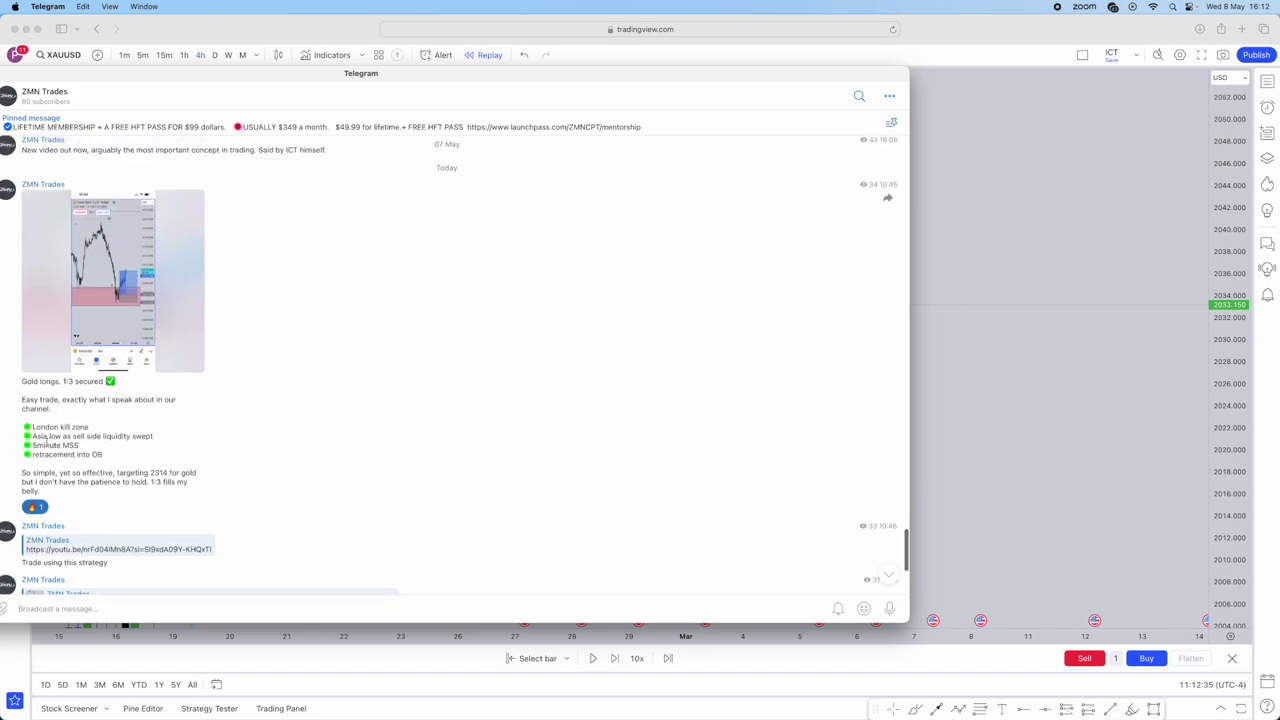
pyautogui.scroll(10, 46, 440)
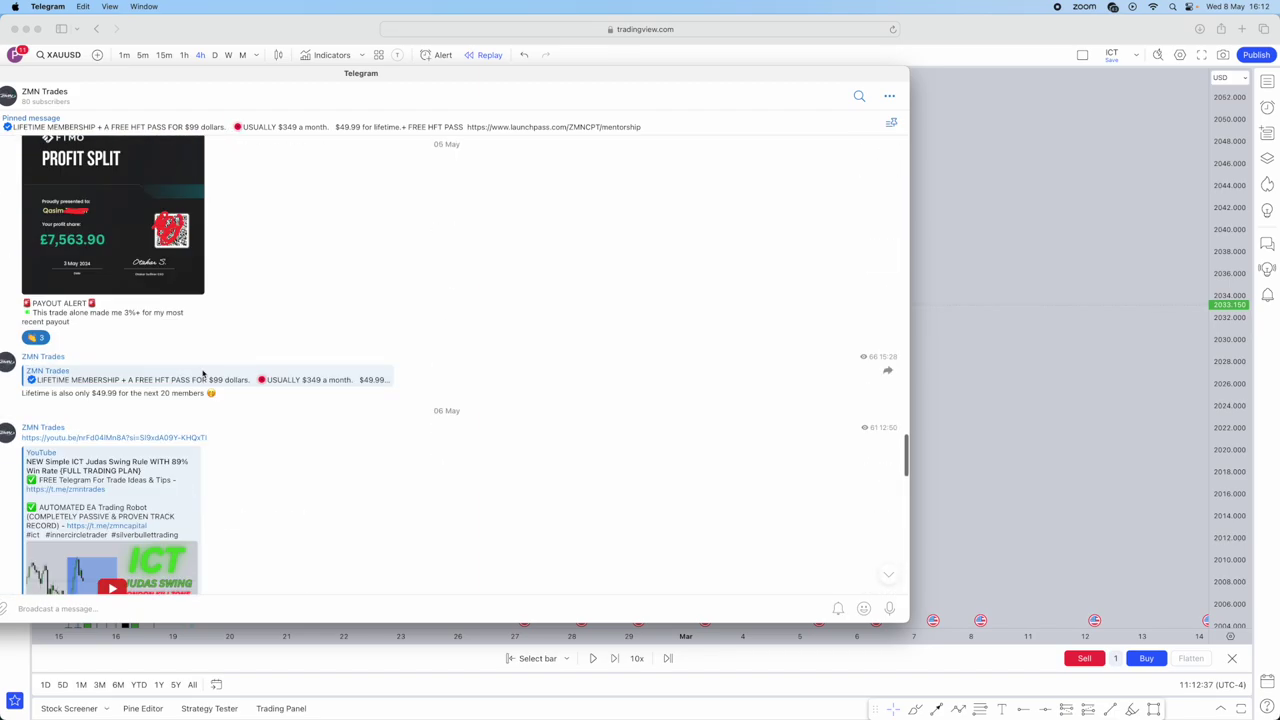
pyautogui.scroll(3, 203, 373)
pyautogui.scroll(10, 216, 384)
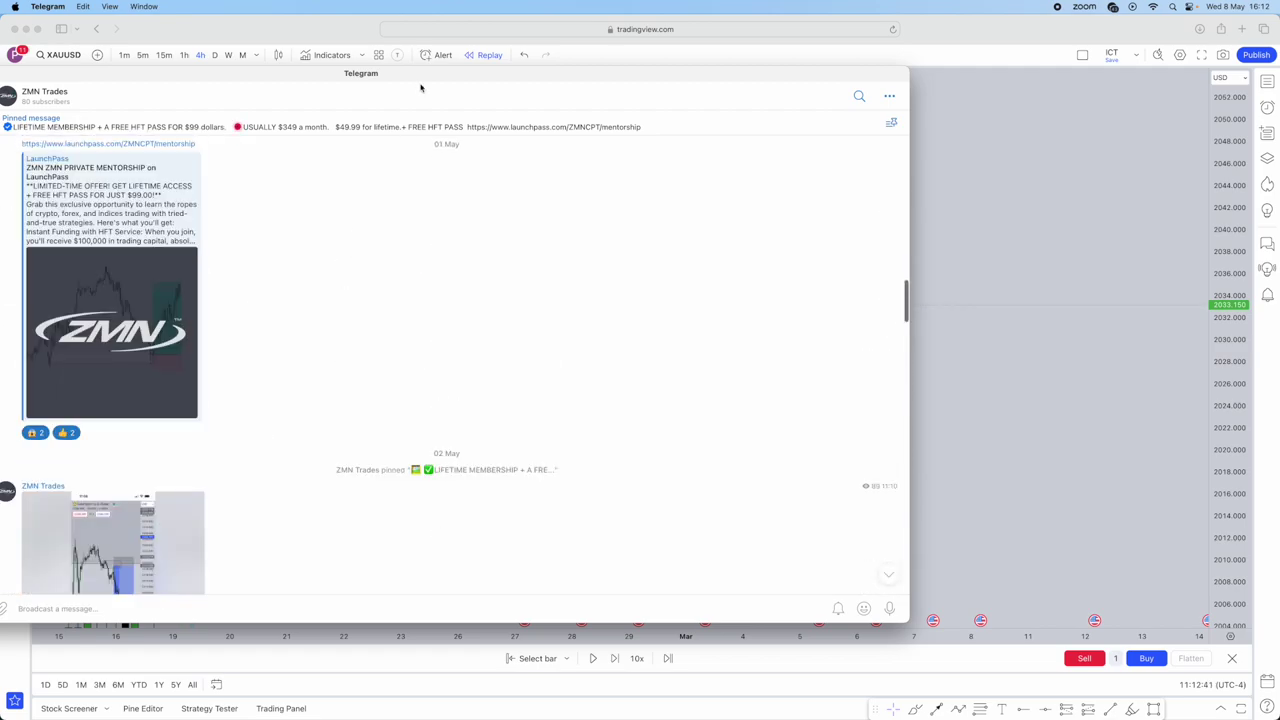
pyautogui.moveTo(424, 79); pyautogui.dragTo(0, 20)
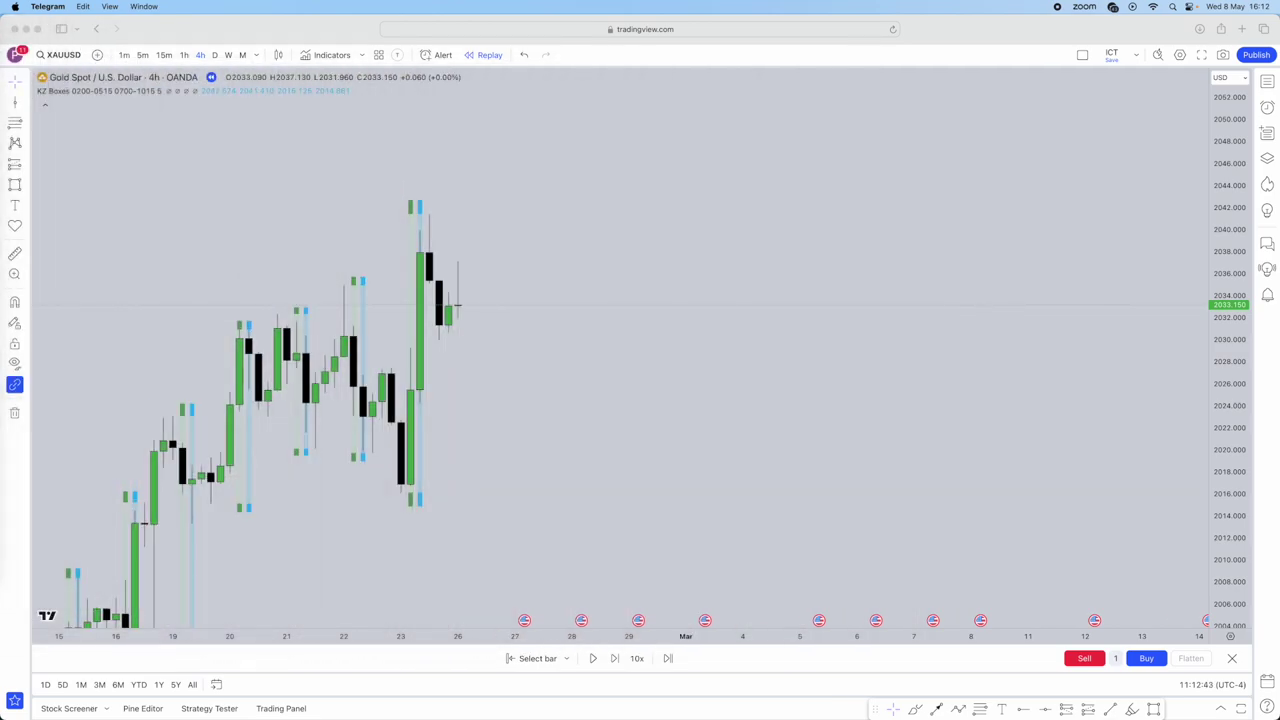
# Step: Return to the TradingView 4h chart and draw a Fibonacci retracement from the 23 February low at about 2016.2 to the high at about 2041.7
pyautogui.click(658, 176)
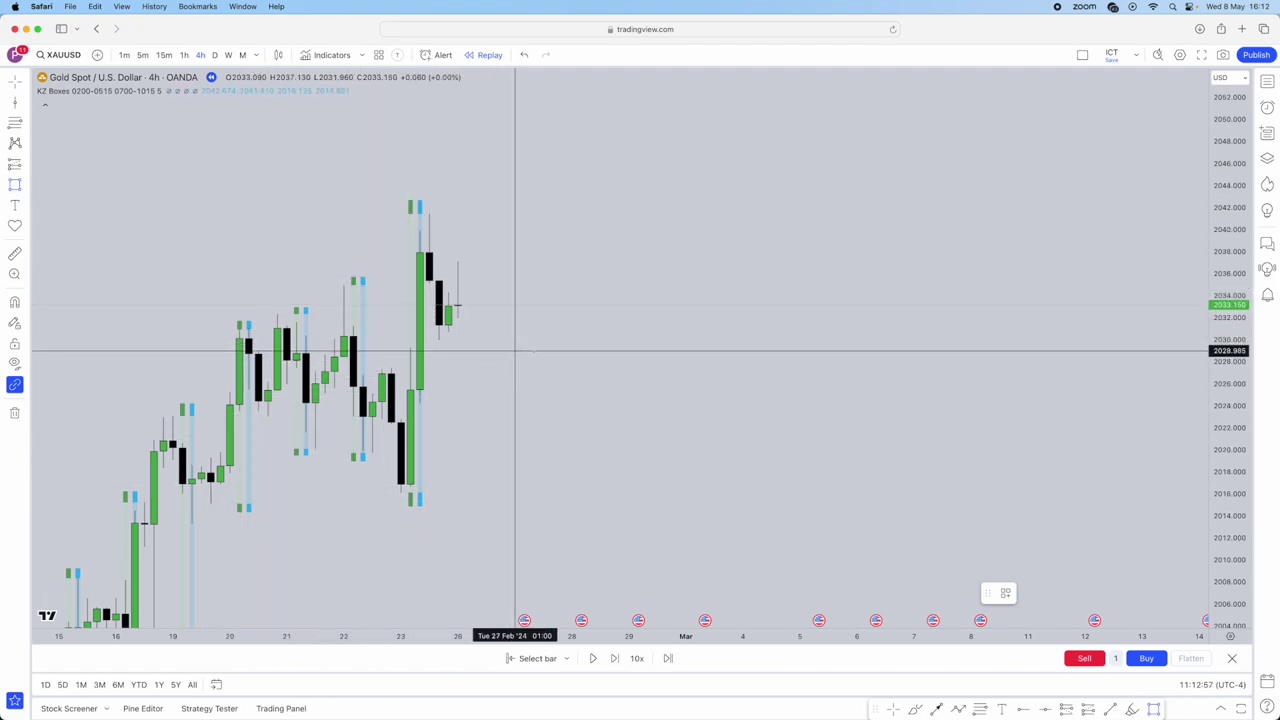
pyautogui.moveTo(914, 325); pyautogui.dragTo(935, 305)
pyautogui.moveTo(1238, 220); pyautogui.dragTo(1238, 275)
pyautogui.moveTo(1003, 289); pyautogui.dragTo(961, 322)
pyautogui.click(15, 124)
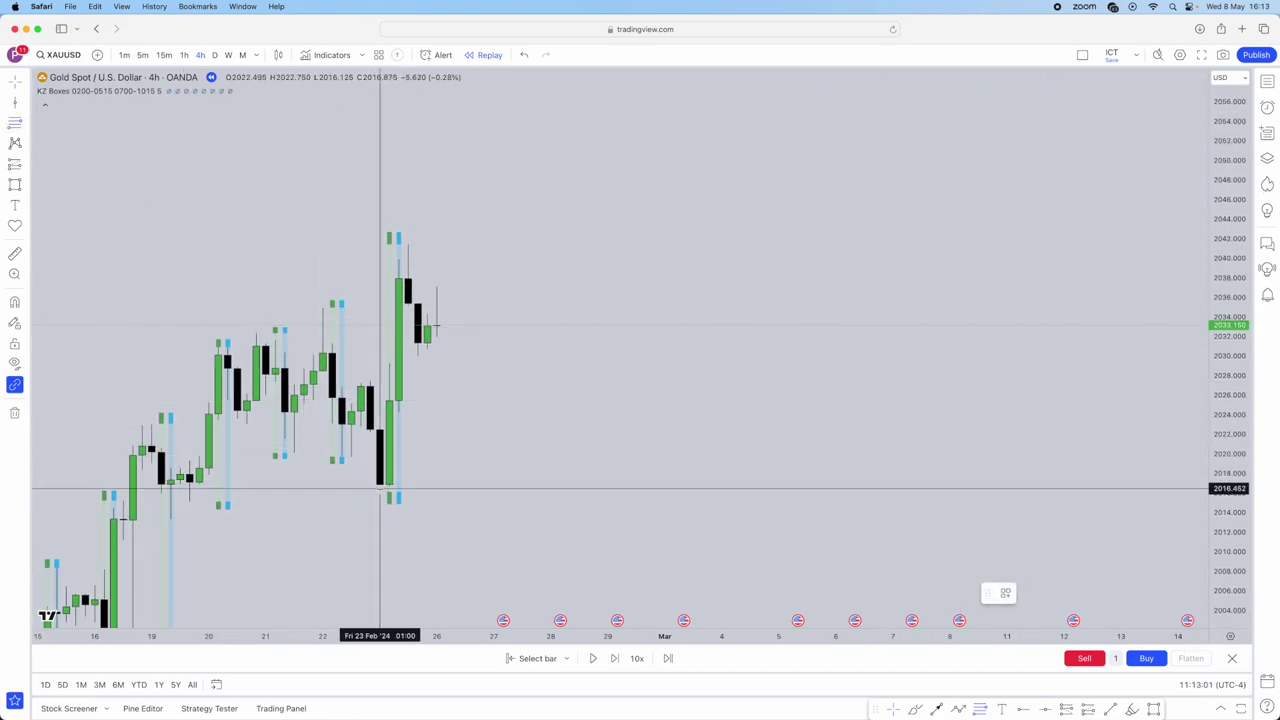
pyautogui.moveTo(380, 490); pyautogui.dragTo(397, 237)
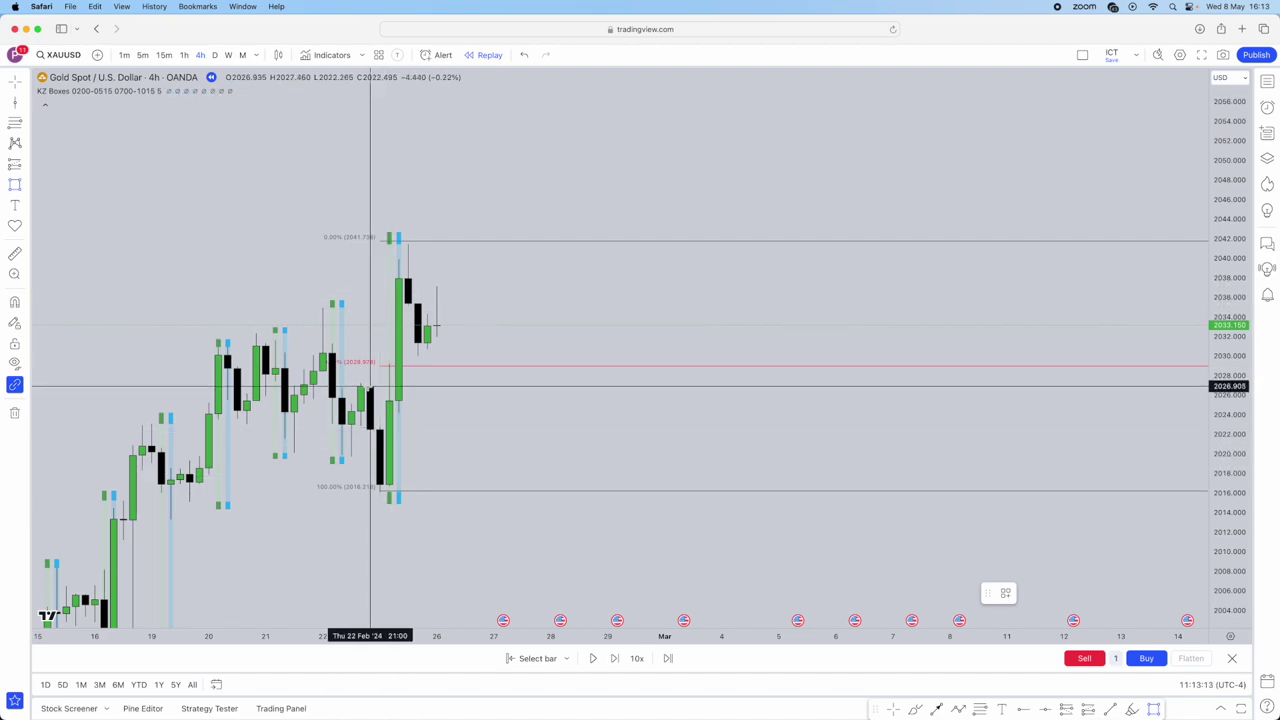
# Step: Mark the order block with a rectangle from about 2027 to 2016.9, starting 22 February and extended to 6 March
pyautogui.moveTo(361, 385)
pyautogui.mouseDown()
pyautogui.moveTo(457, 471)
pyautogui.moveTo(503, 490)
pyautogui.mouseUp()
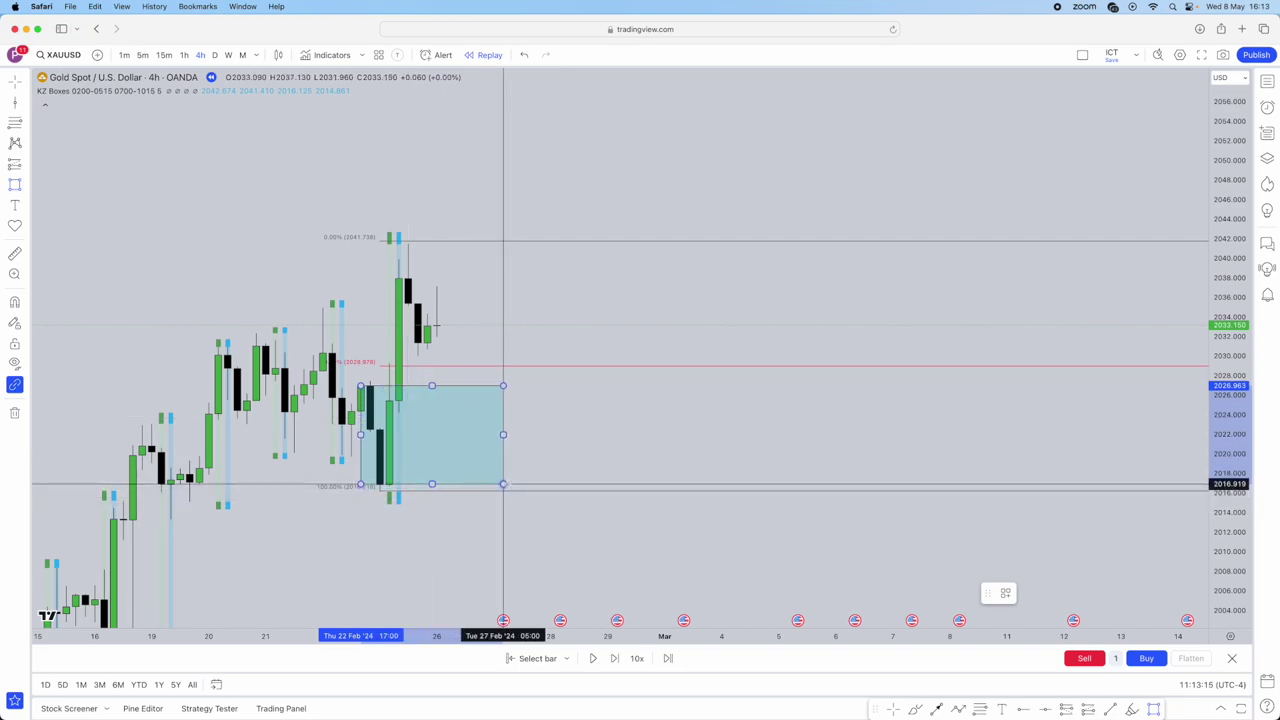
pyautogui.moveTo(503, 434); pyautogui.dragTo(873, 434)
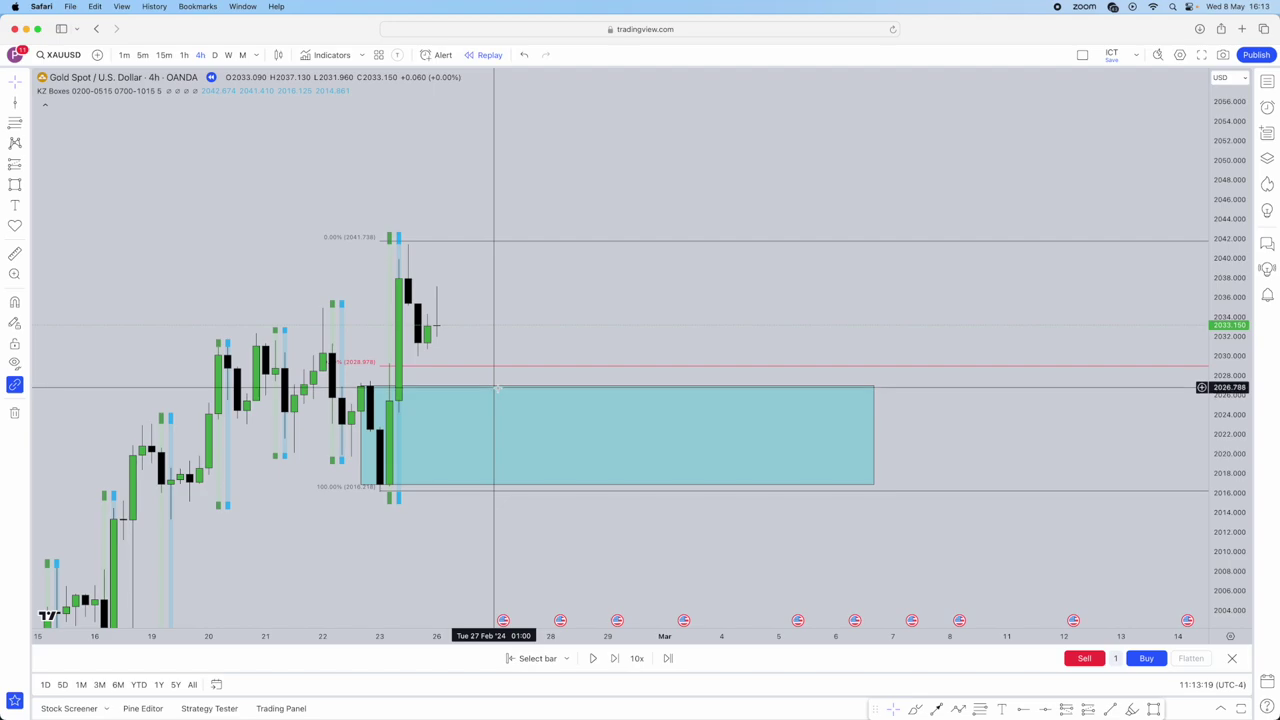
# Step: Change the order block rectangle's background colour to red
pyautogui.doubleClick(500, 388)
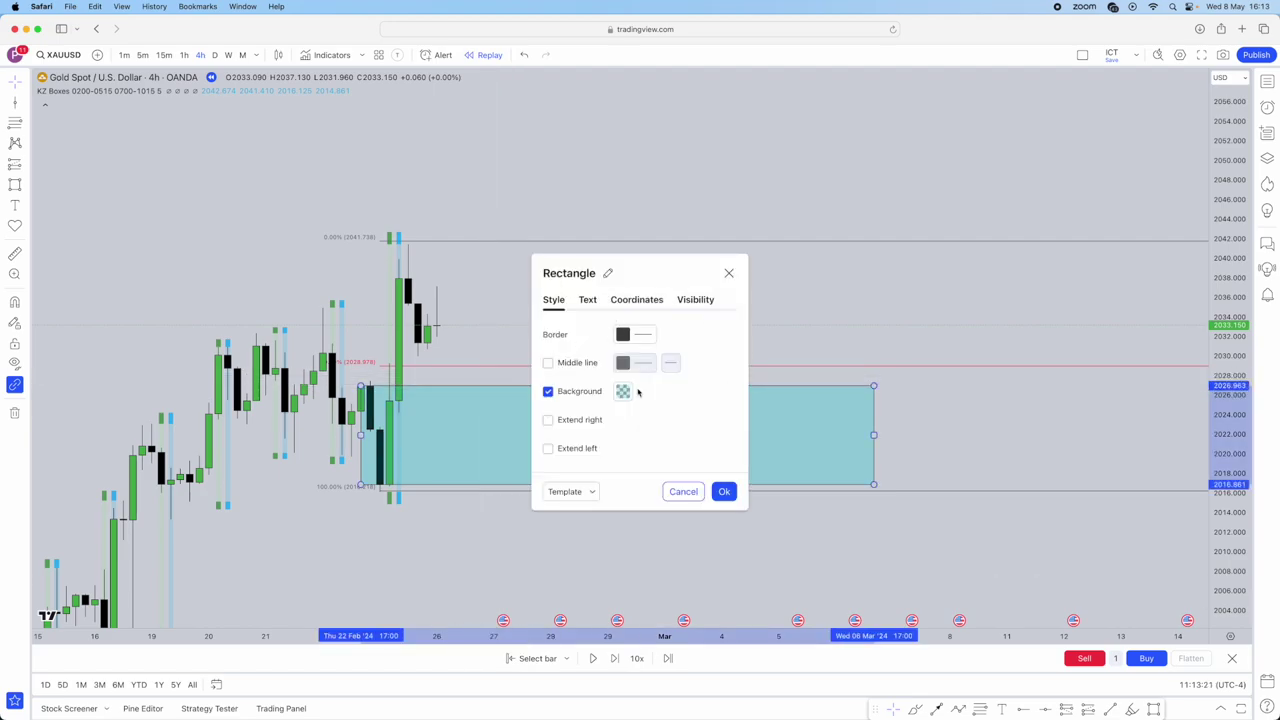
pyautogui.click(624, 391)
pyautogui.click(624, 428)
pyautogui.click(855, 228)
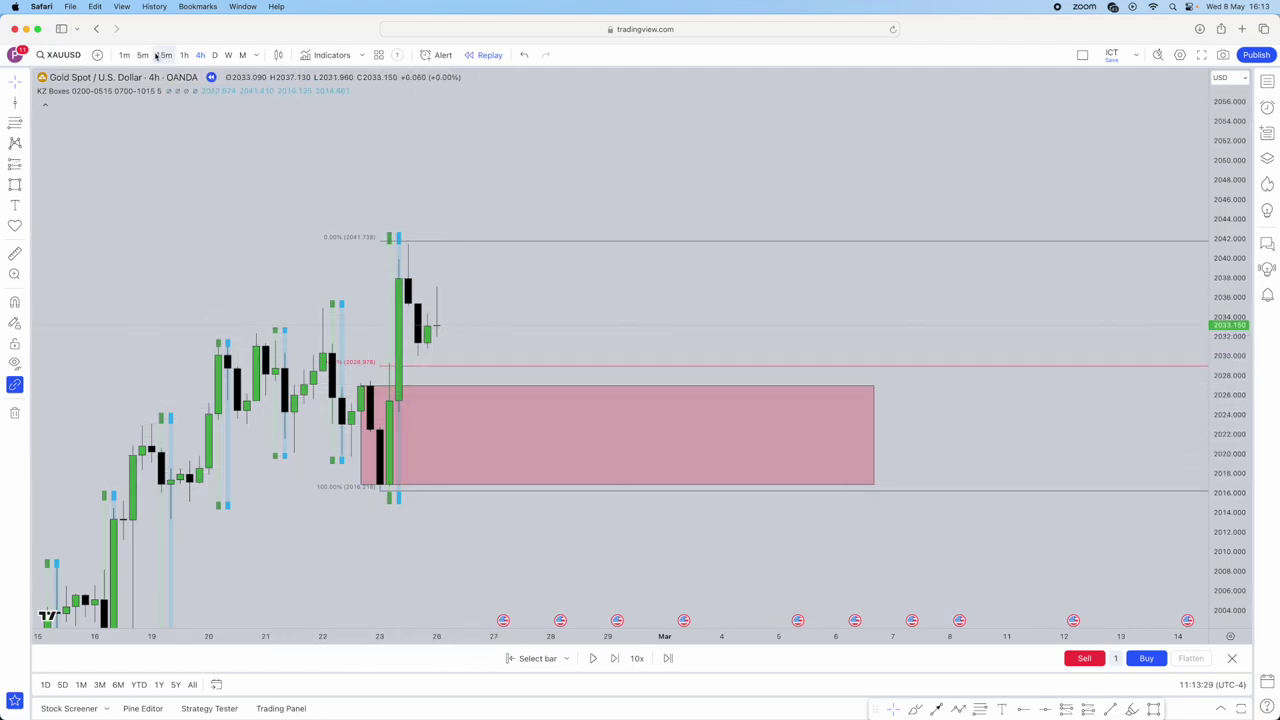
pyautogui.scroll(-1, 563, 260)
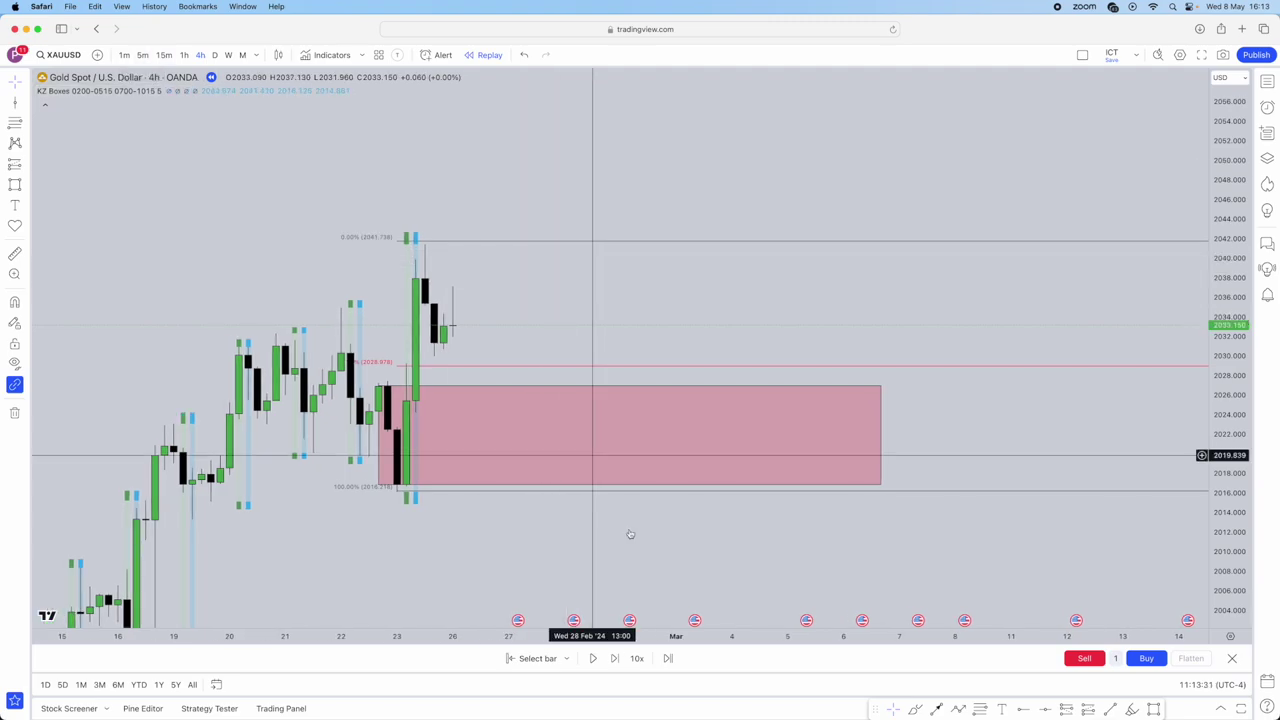
# Step: Advance the 4h replay three bars to follow the 26 February price action around the red order block
pyautogui.click(613, 659)
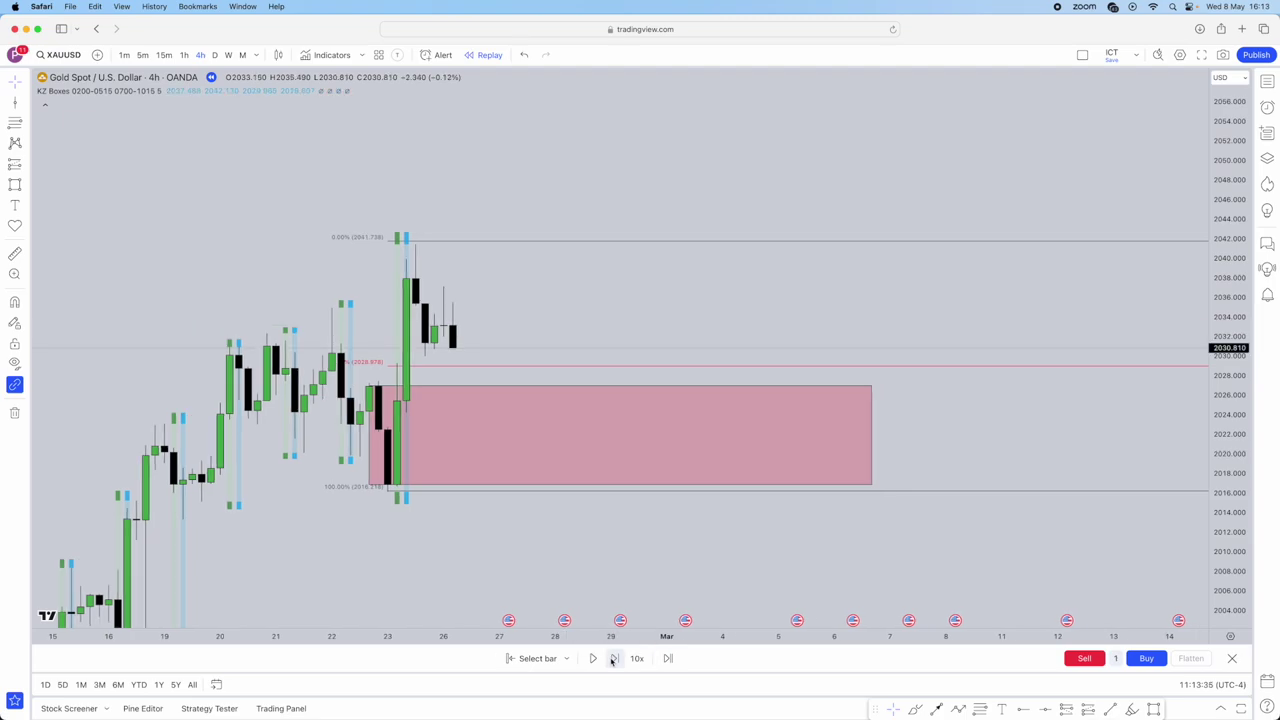
pyautogui.click(613, 659)
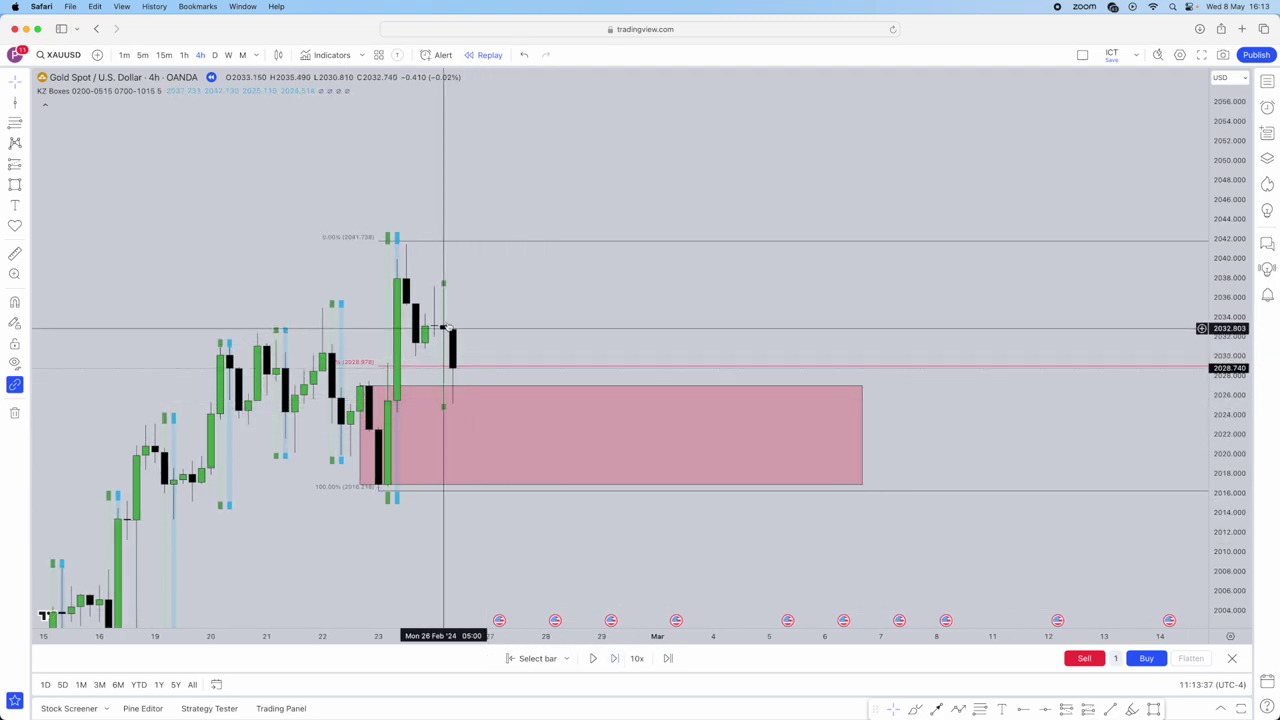
pyautogui.scroll(3, 445, 388)
pyautogui.moveTo(363, 571); pyautogui.dragTo(463, 571)
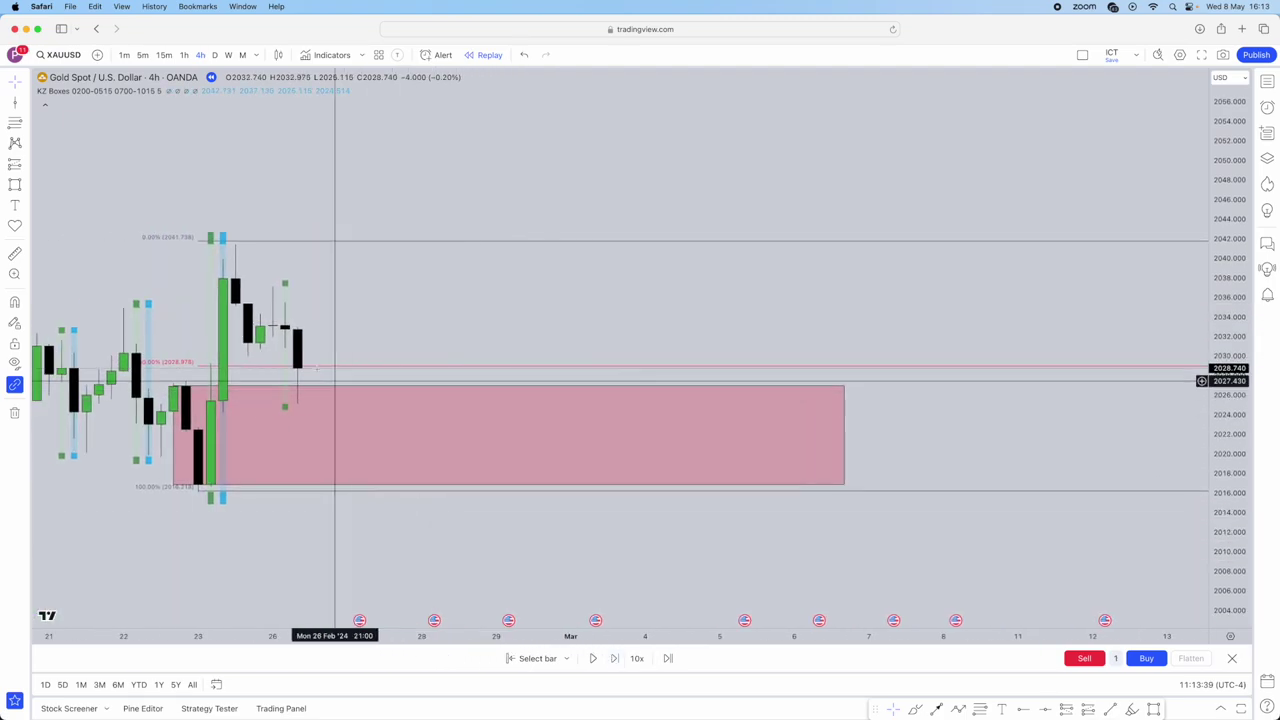
pyautogui.moveTo(285, 370); pyautogui.dragTo(303, 369)
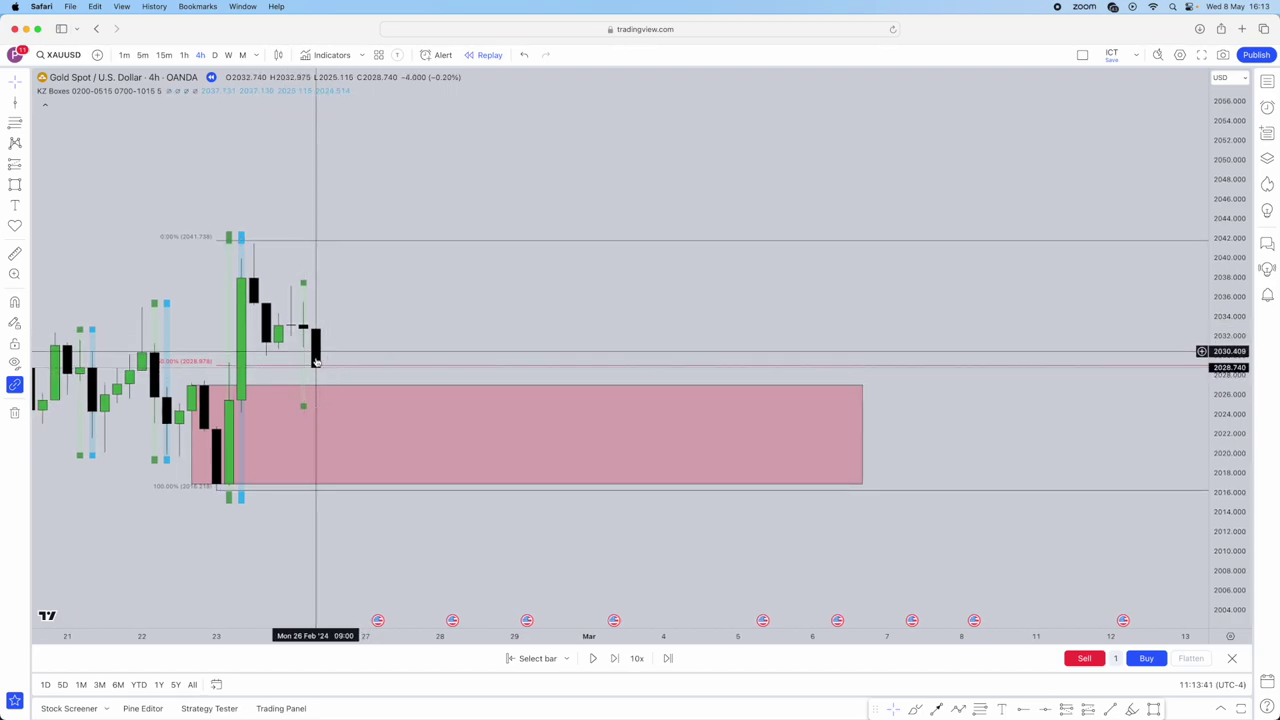
pyautogui.click(615, 660)
pyautogui.hscroll(-5, 540, 400)
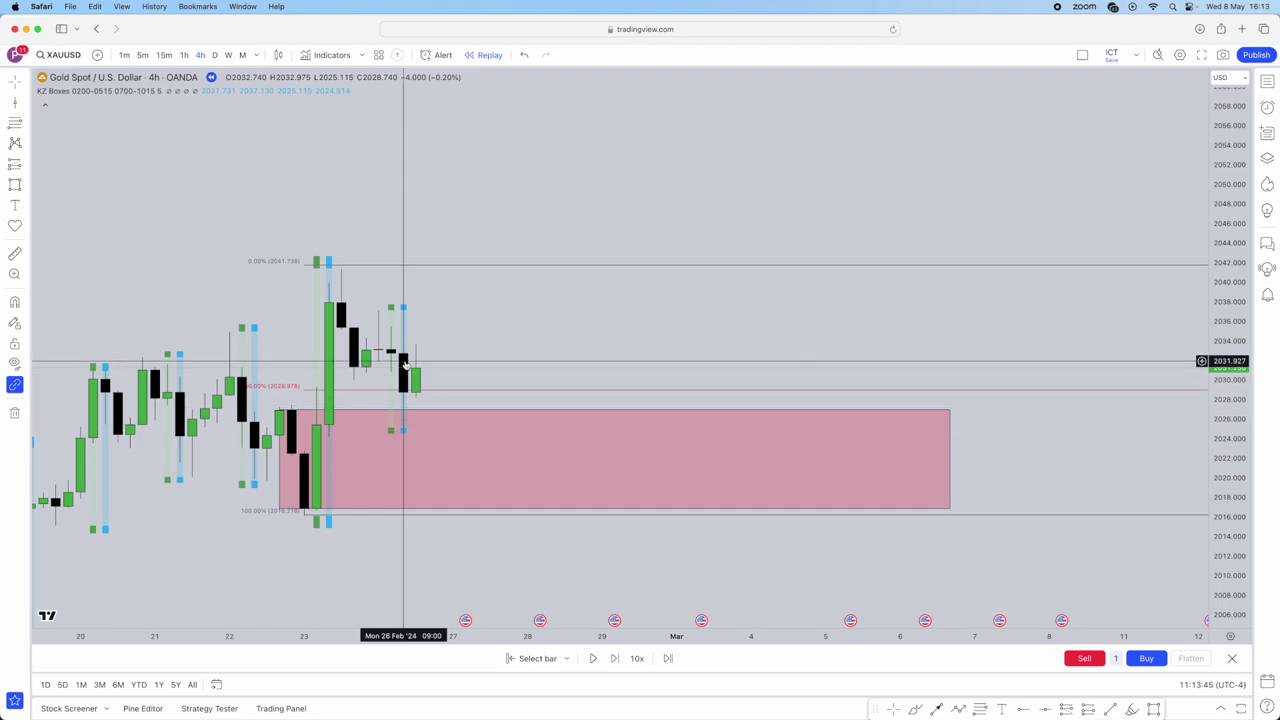
# Step: Switch the chart to the 5-minute timeframe and restart the replay at 26 February 10:35, with price inside the order block
pyautogui.click(142, 55)
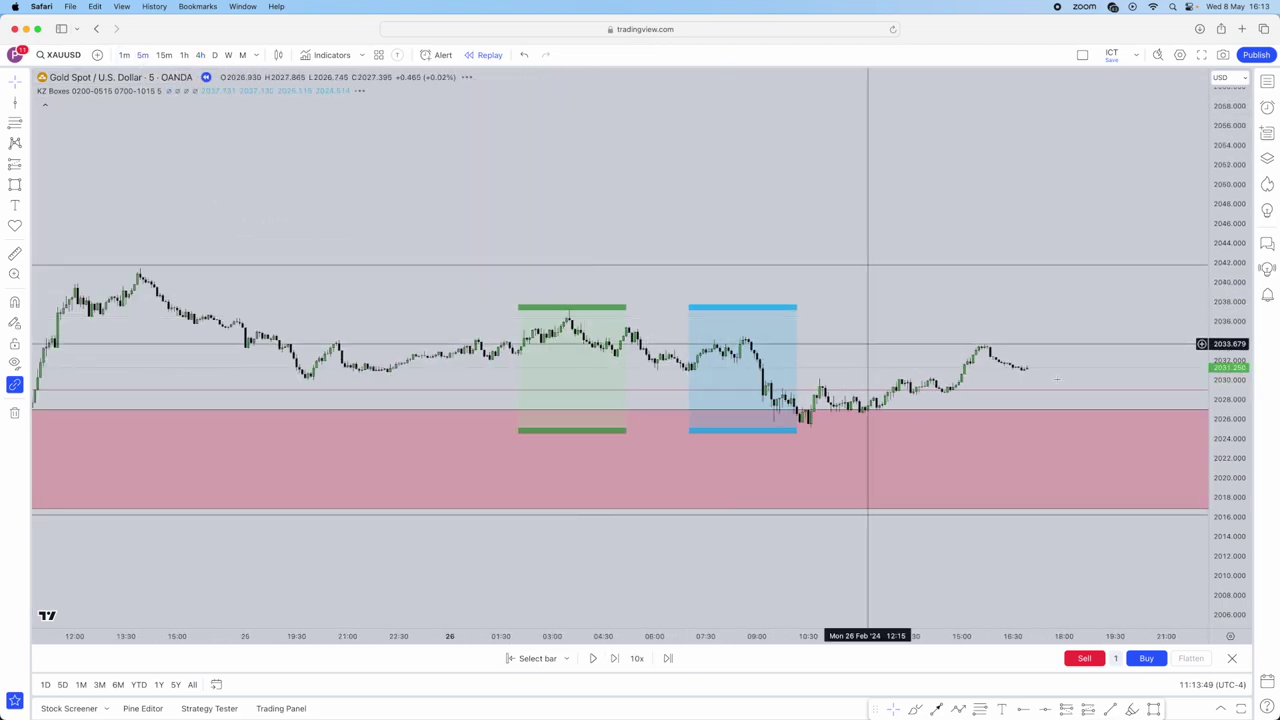
pyautogui.click(536, 659)
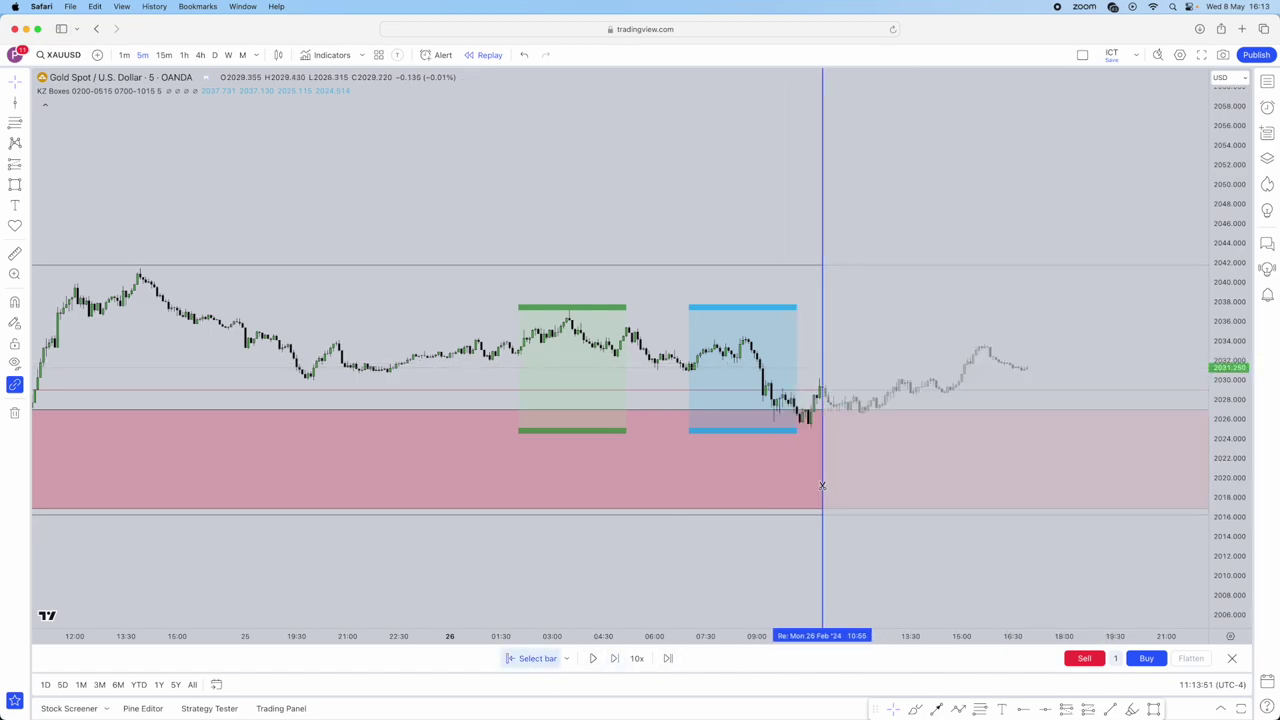
pyautogui.click(813, 482)
pyautogui.moveTo(1002, 330); pyautogui.dragTo(868, 326)
pyautogui.moveTo(1243, 552); pyautogui.dragTo(1230, 325)
pyautogui.moveTo(897, 388); pyautogui.dragTo(887, 376)
pyautogui.hscroll(5, 897, 388)
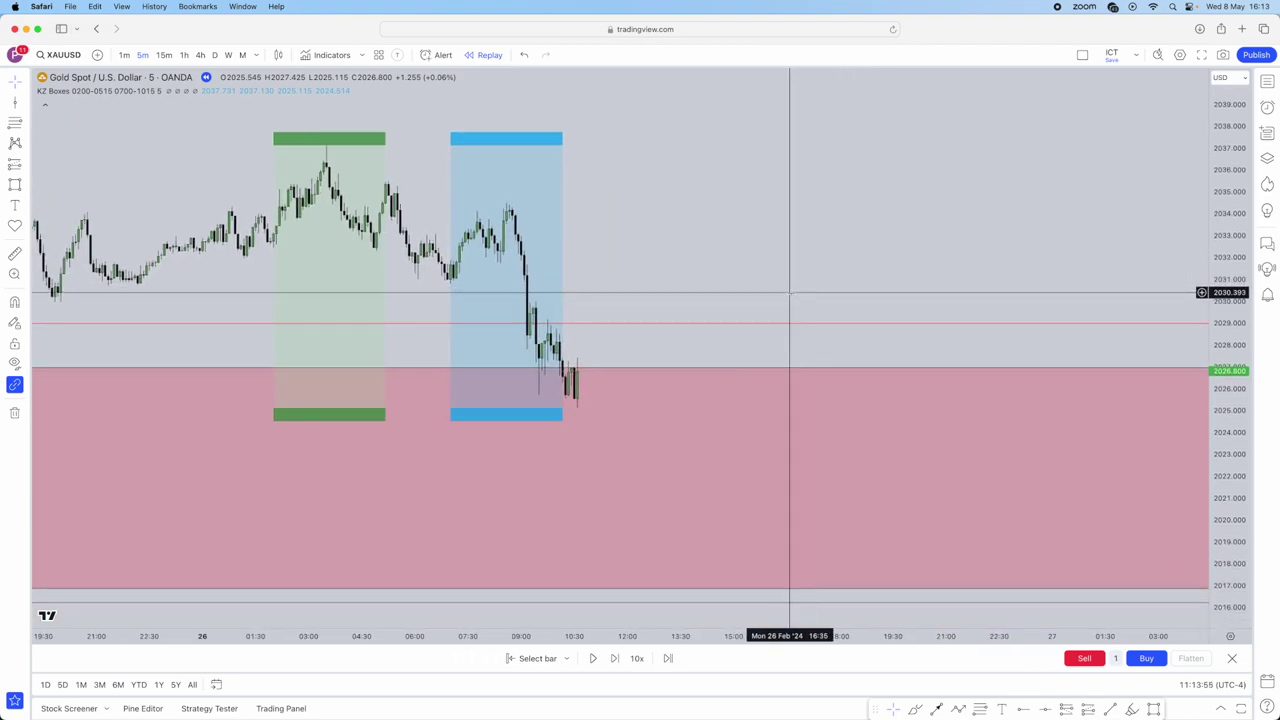
pyautogui.hscroll(-5, 503, 274)
pyautogui.scroll(3, 624, 258)
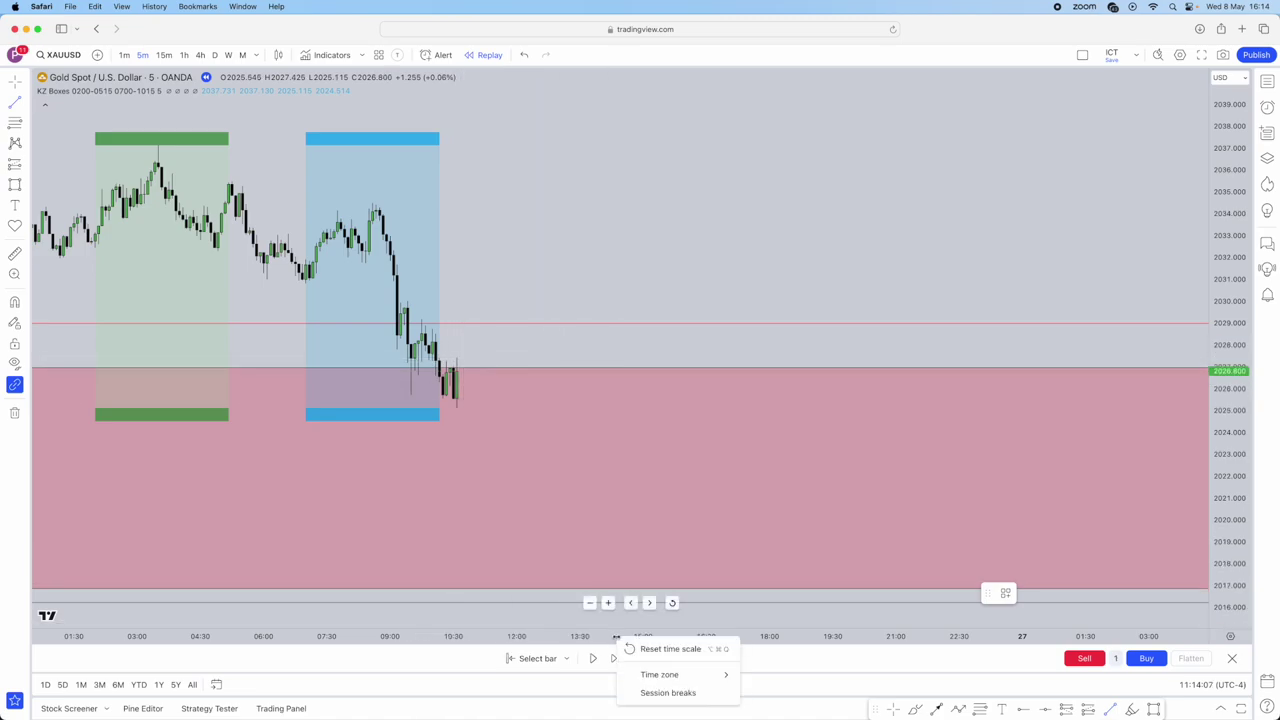
# Step: Advance the replay one bar and draw a horizontal trend line at about 2028.7 from about 10:00 to 13:05 on 26 February
pyautogui.click(562, 336)
pyautogui.press('Escape')
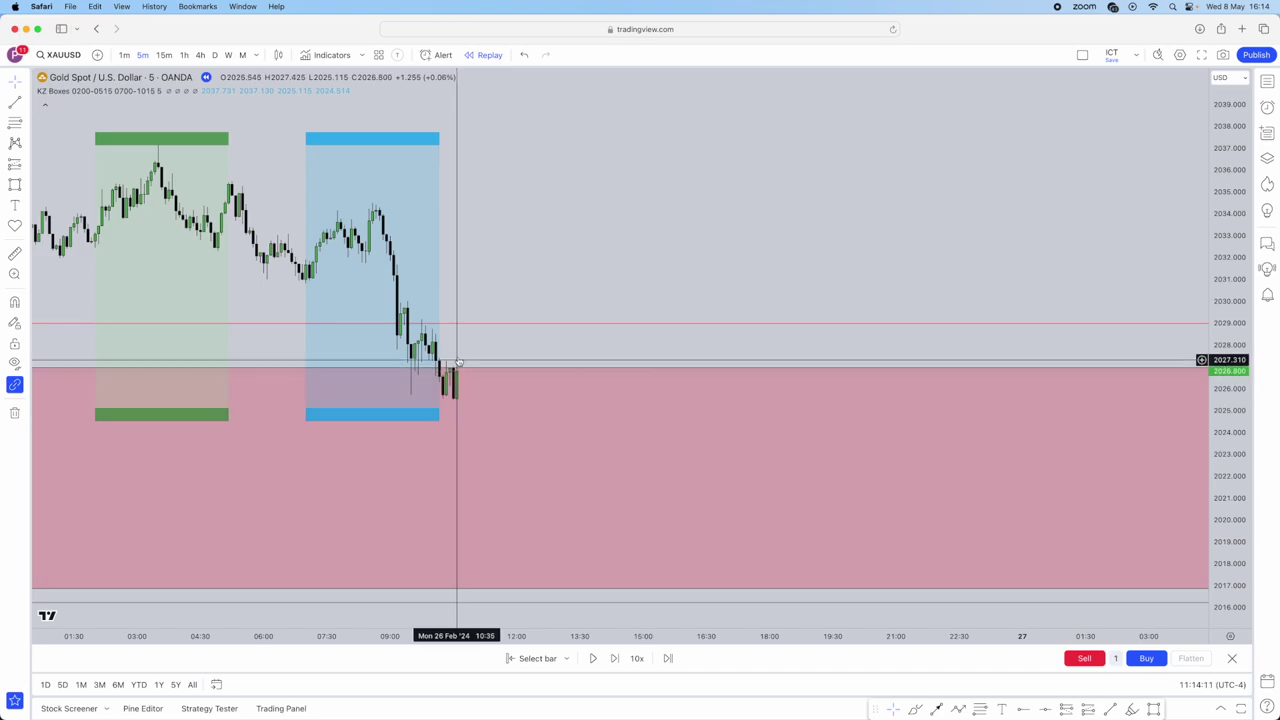
pyautogui.click(613, 658)
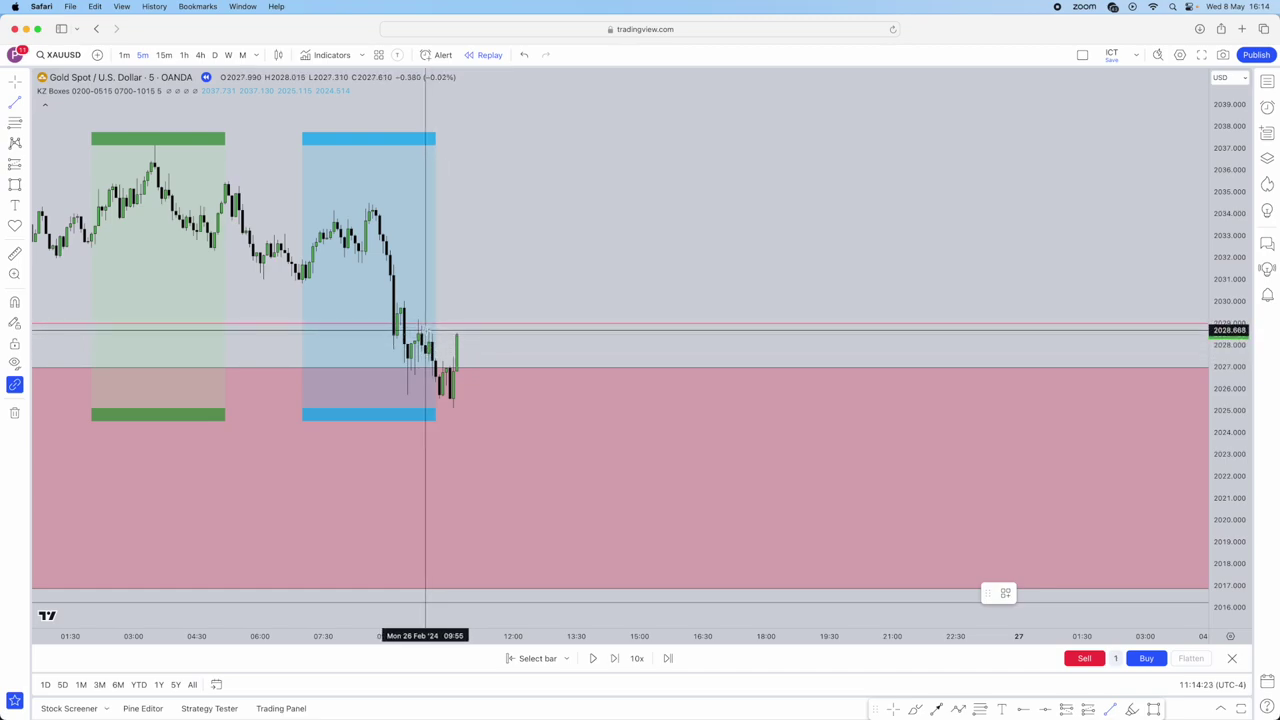
pyautogui.click(557, 328)
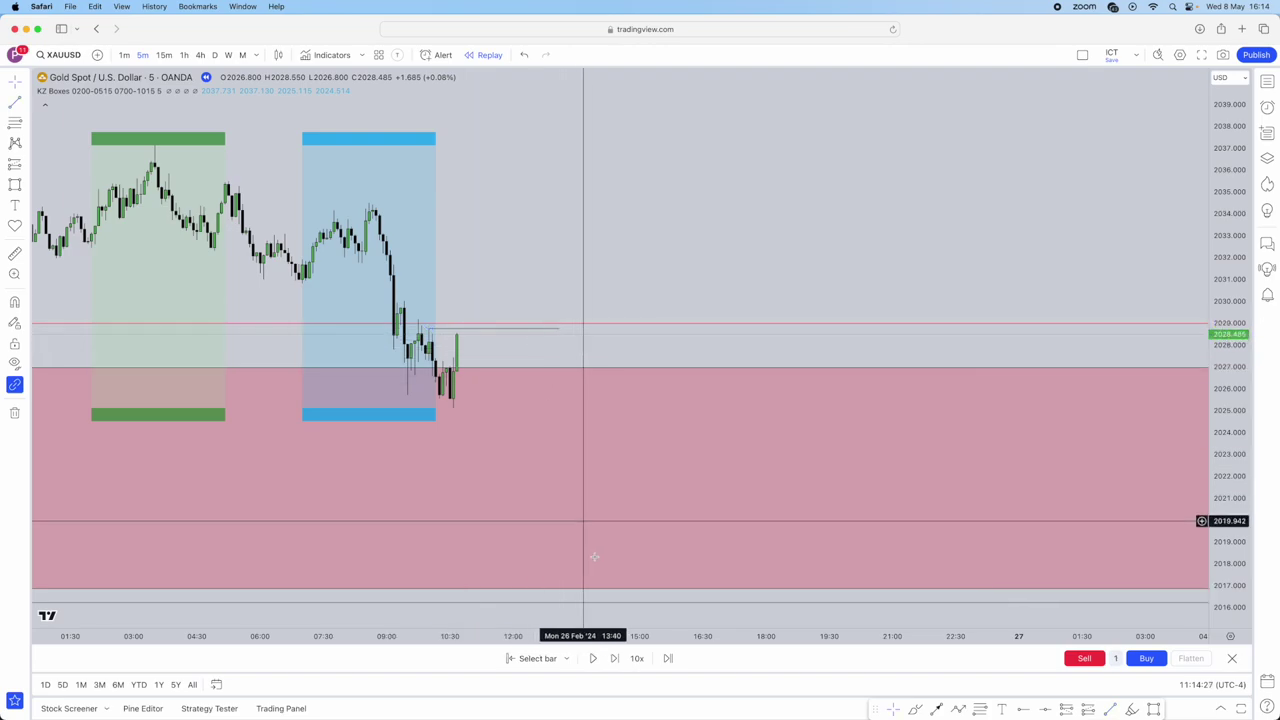
# Step: Advance the 5-minute replay three more bars past the trend line at the recent swing high
pyautogui.click(615, 659)
pyautogui.click(615, 659)
pyautogui.click(615, 659)
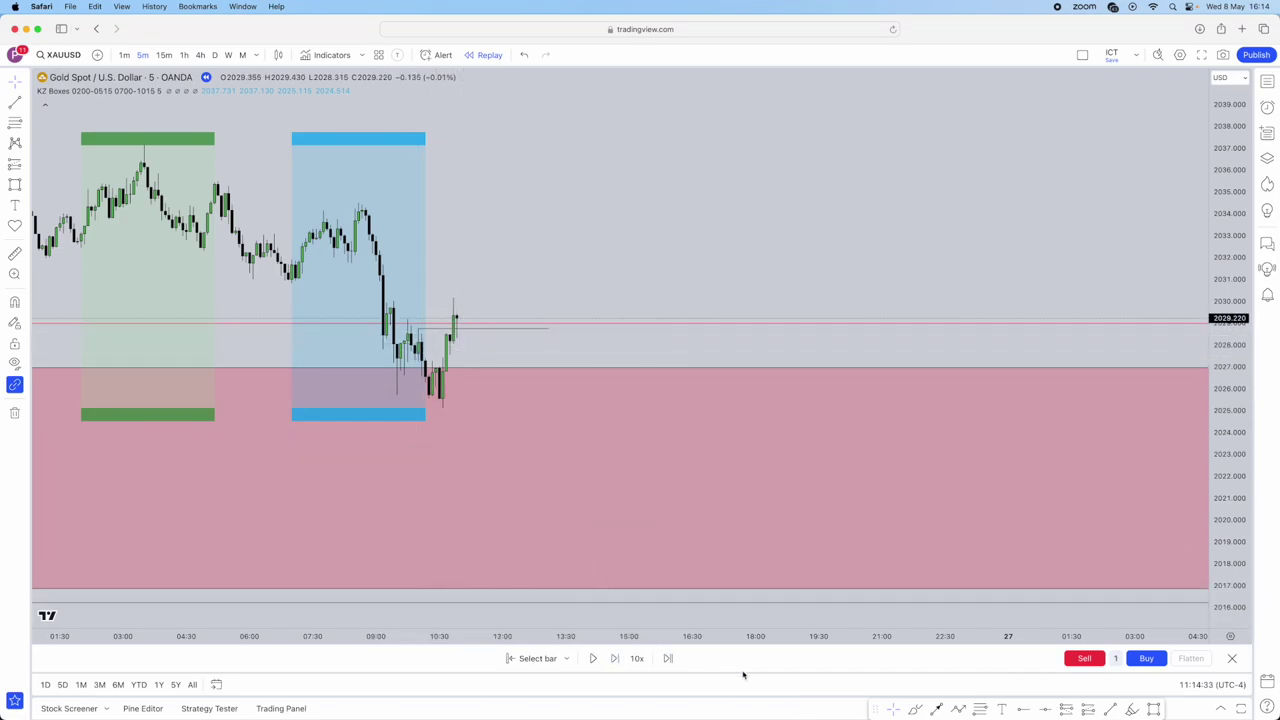
# Step: Draw a narrow candle-like rectangle from about 2034.9 down to 2032.8 near 12:00 on 26 February, in the empty space above price
pyautogui.moveTo(503, 194); pyautogui.dragTo(509, 238)
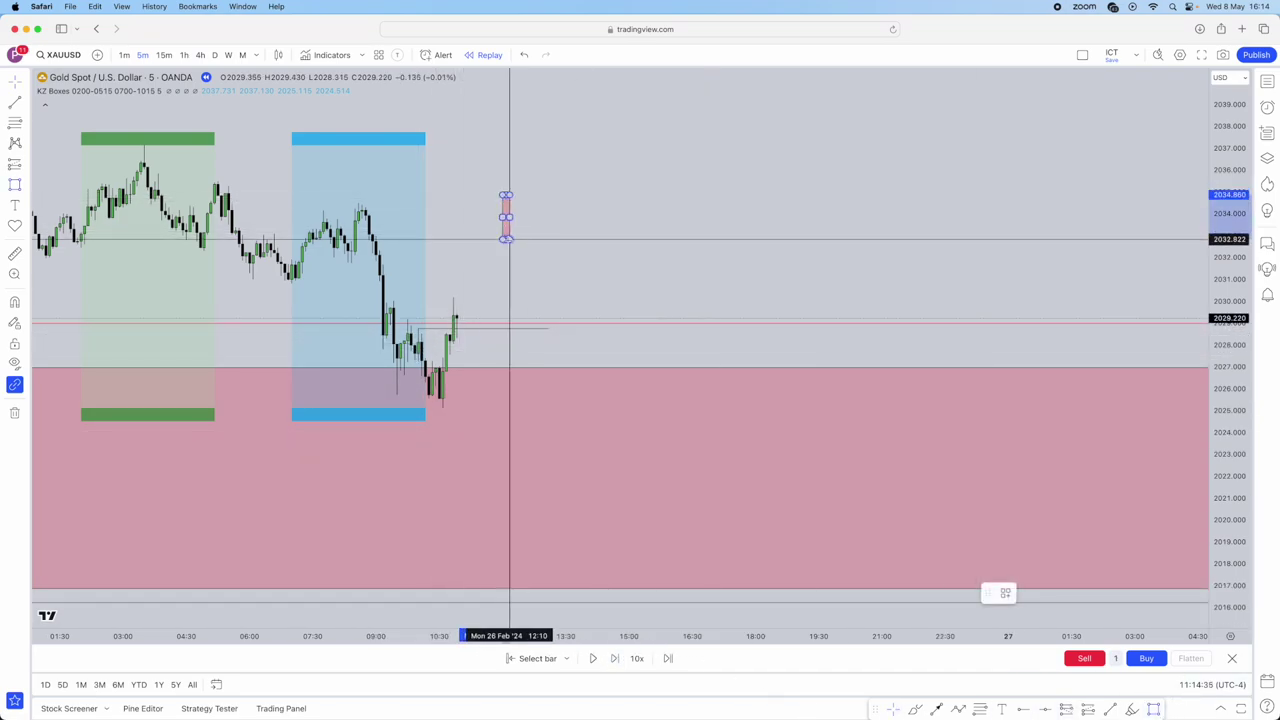
pyautogui.click(520, 234)
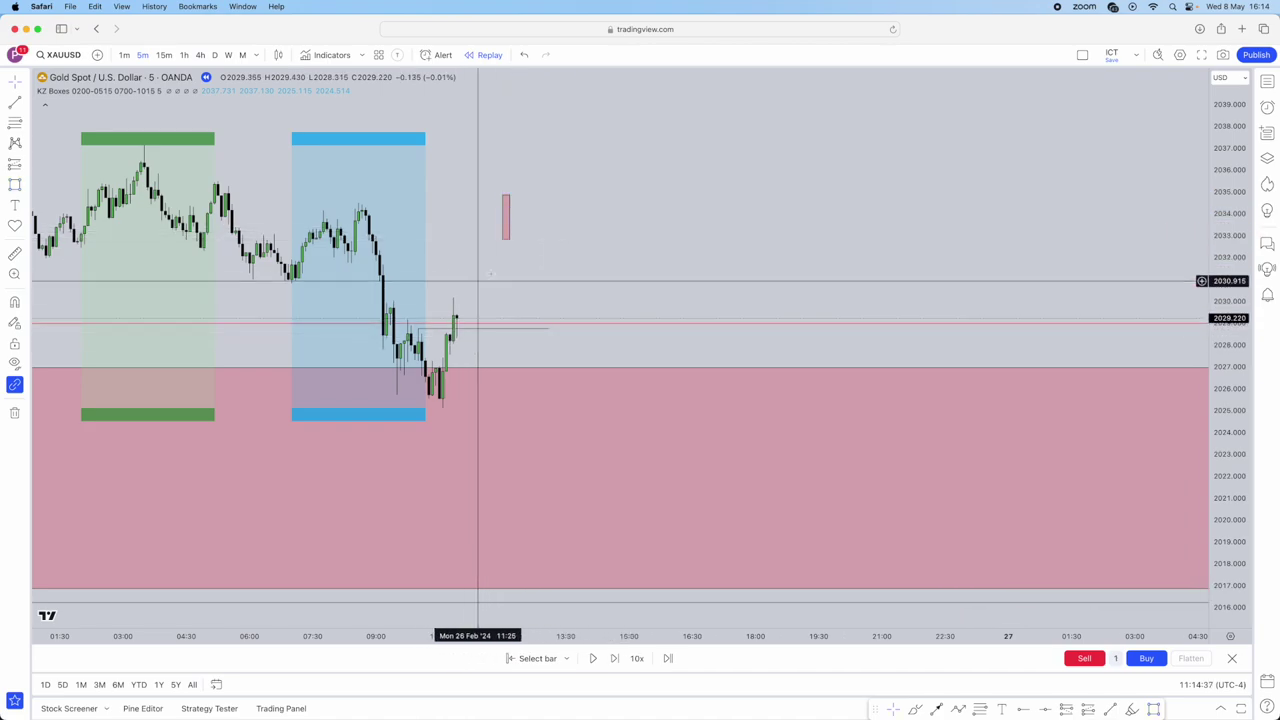